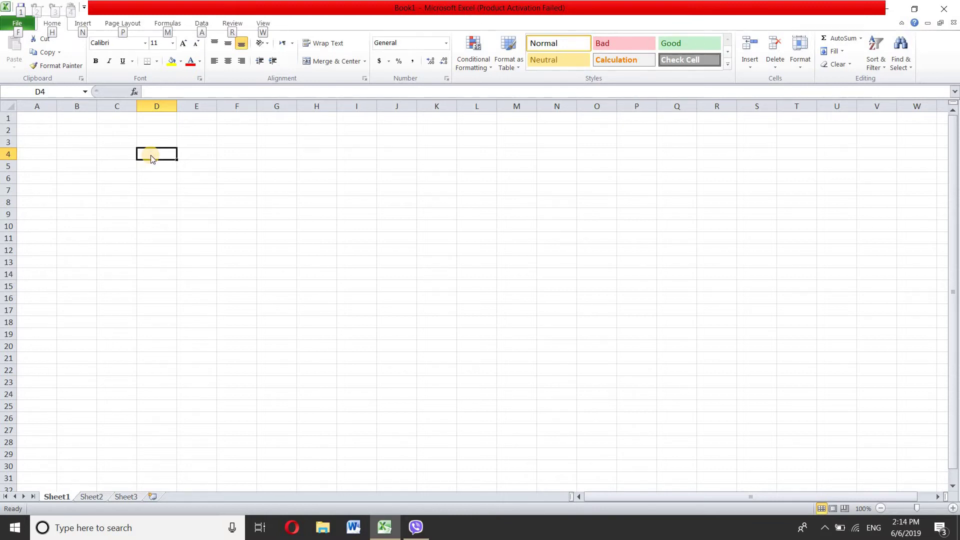
- Close Excel and start it again, dismissing the activation wizard and maximizing the new workbook window
key(alt+F4)
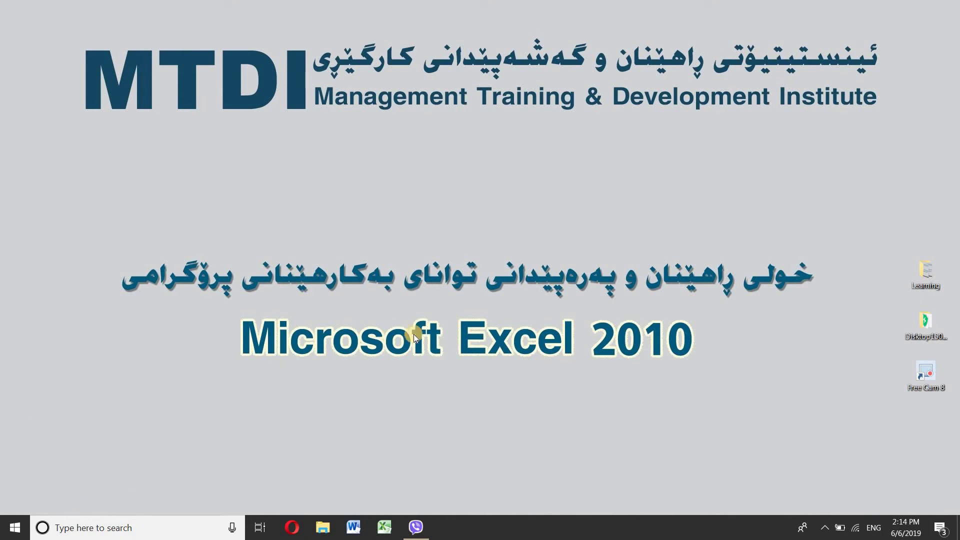
click(388, 529)
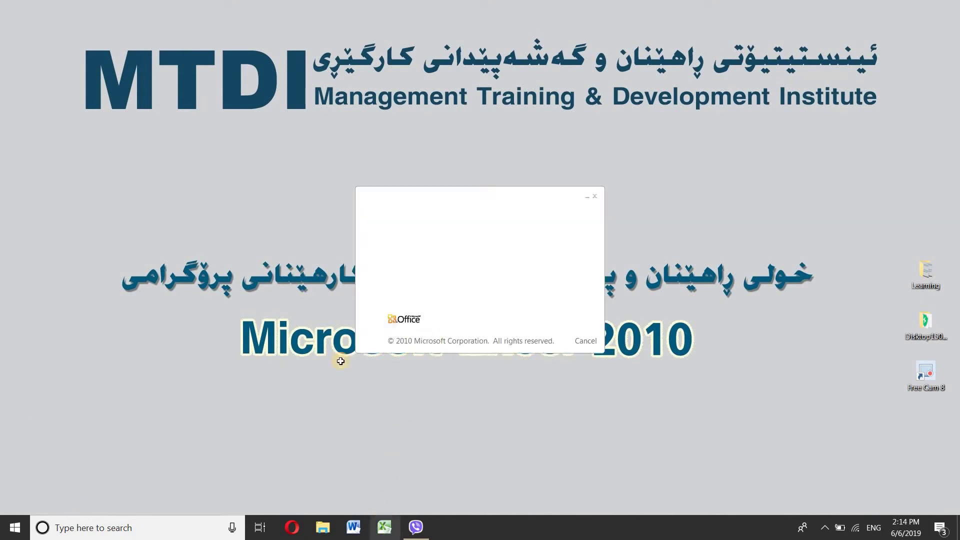
click(609, 393)
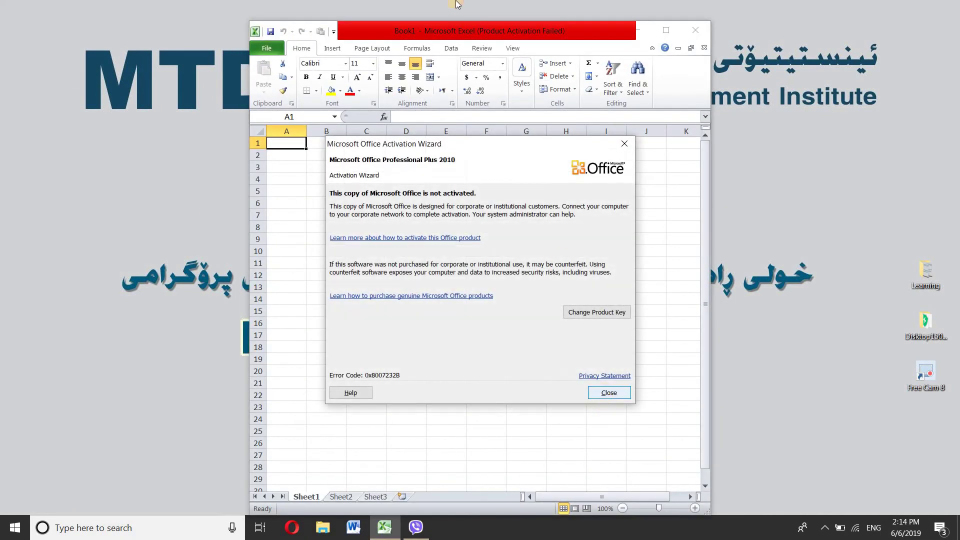
double_click(448, 36)
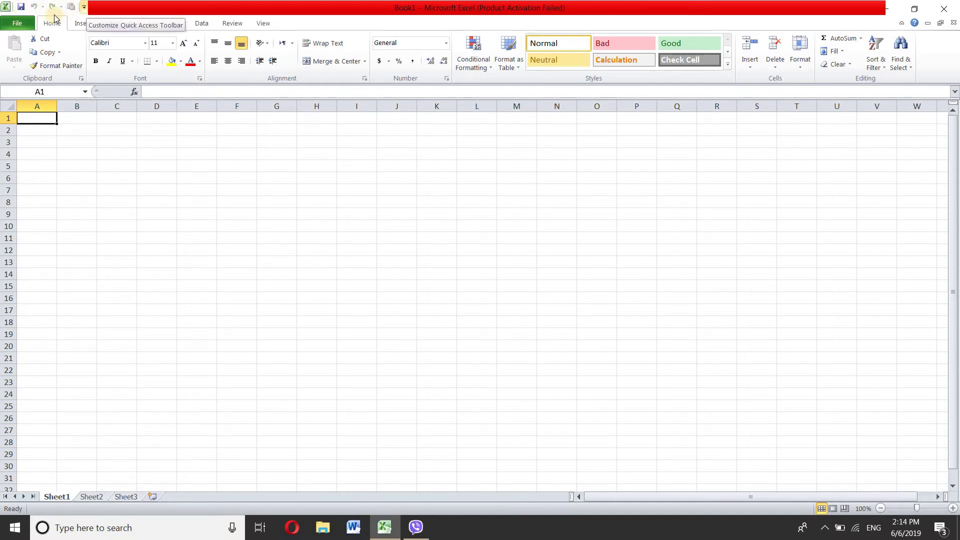
- Add the New and Open commands to the Quick Access Toolbar
click(84, 7)
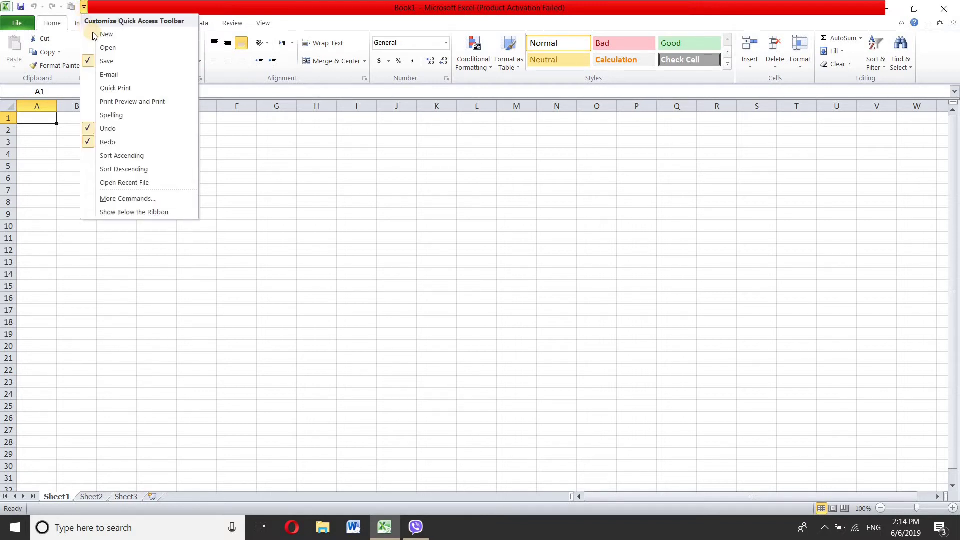
click(108, 34)
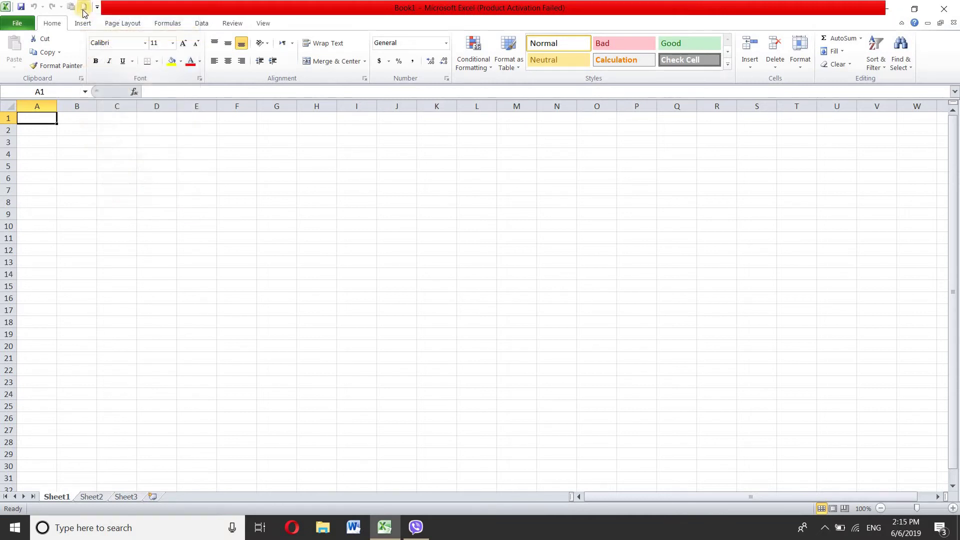
click(97, 7)
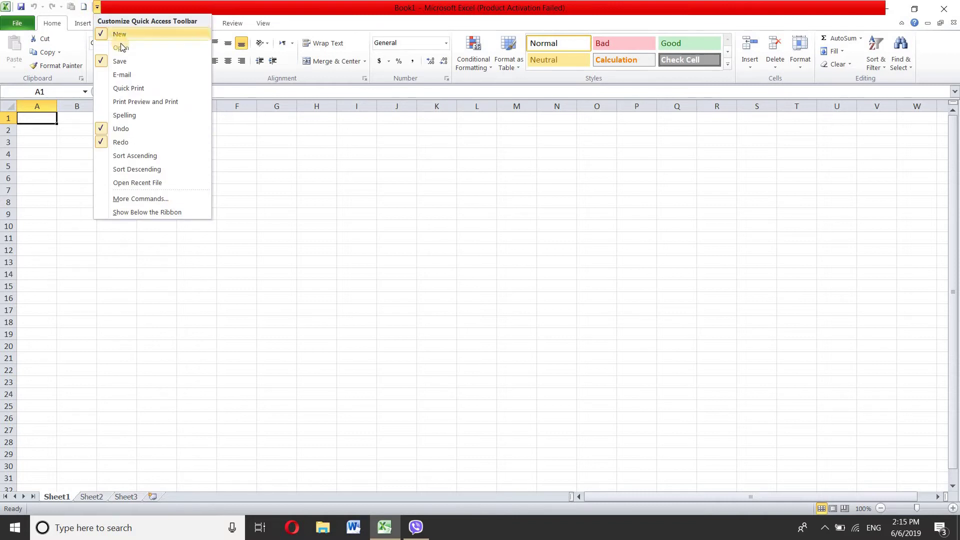
click(121, 48)
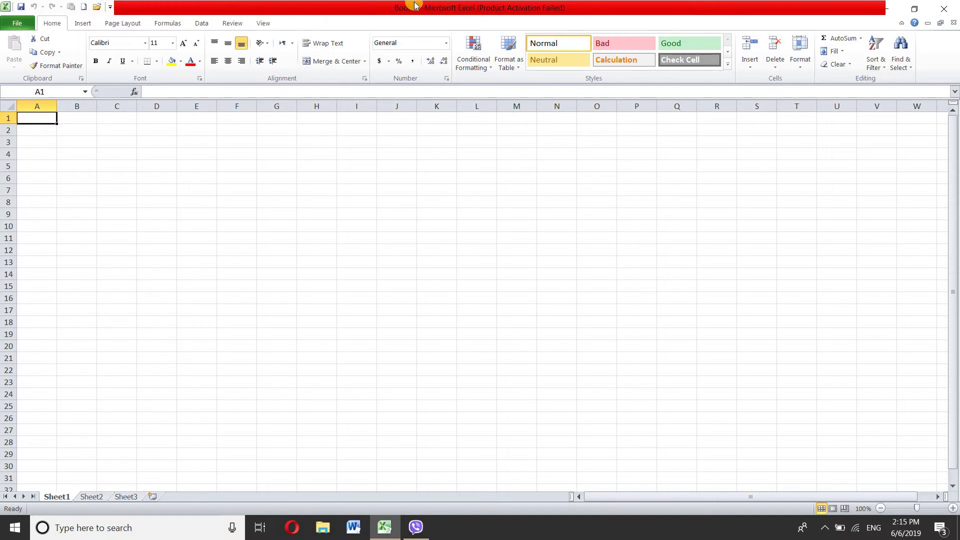
- Remove the New and Open commands from the Quick Access Toolbar
click(110, 11)
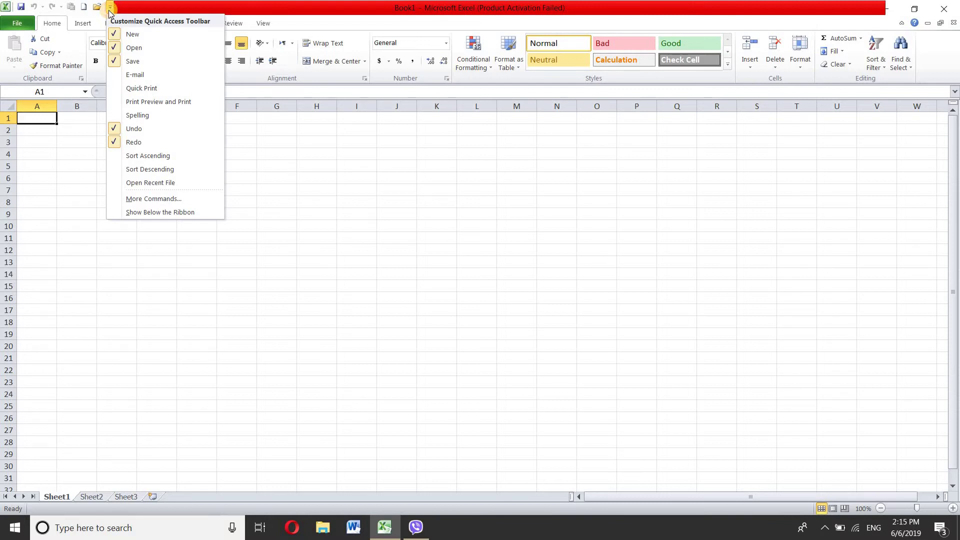
key(Down)
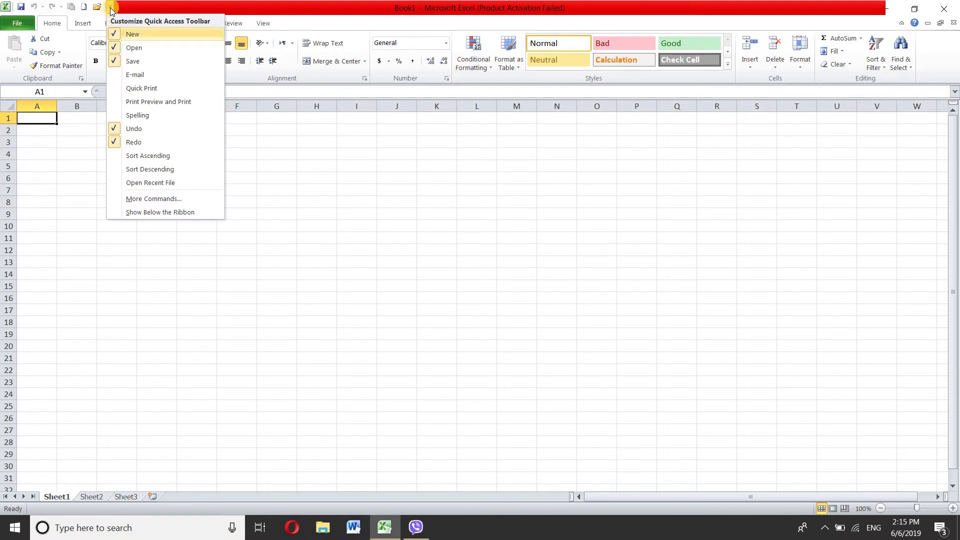
click(115, 35)
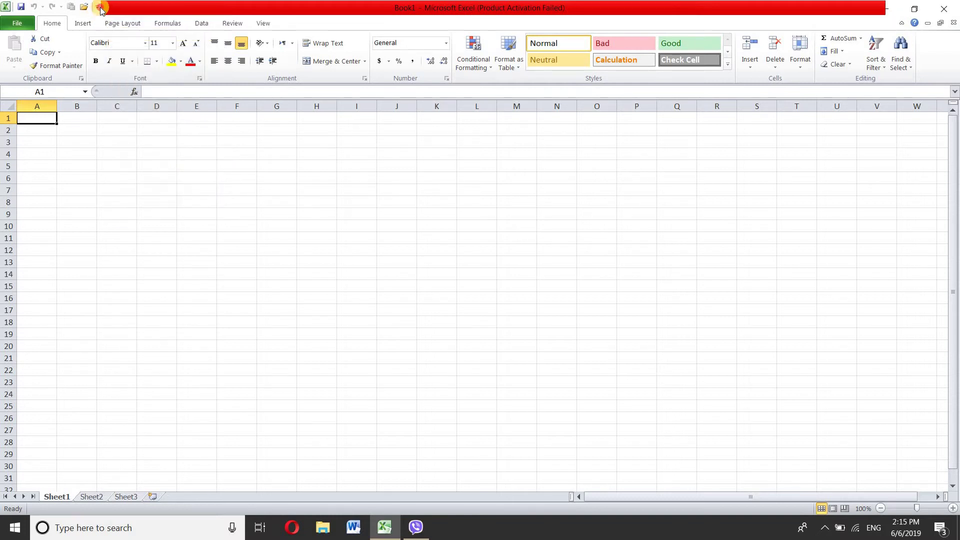
click(99, 8)
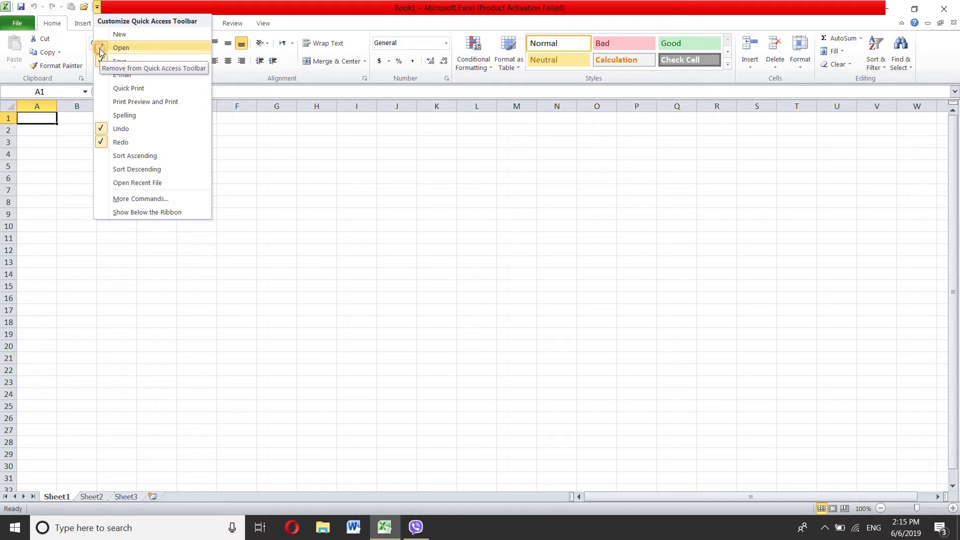
click(100, 49)
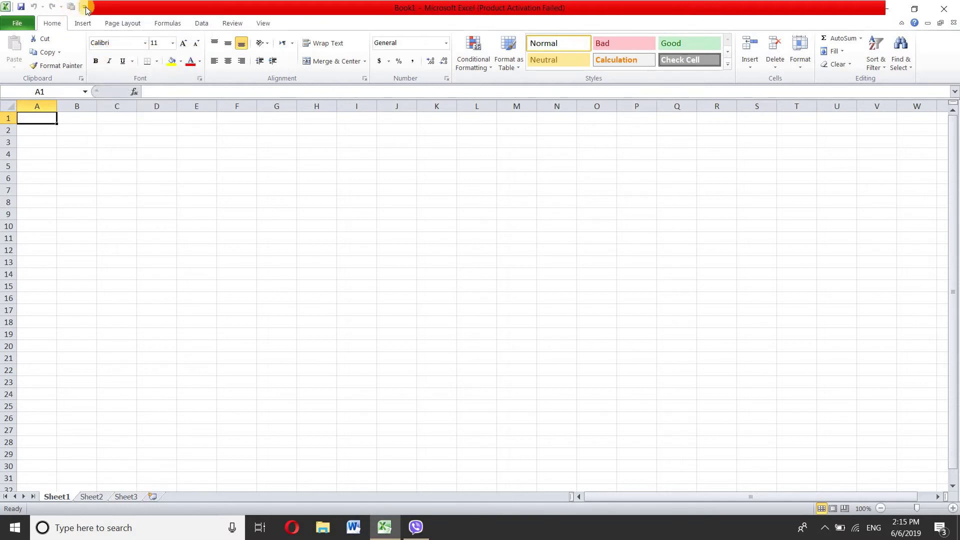
- Add the Borders command from Popular Commands to the Quick Access Toolbar through the full command list in Excel Options
click(85, 7)
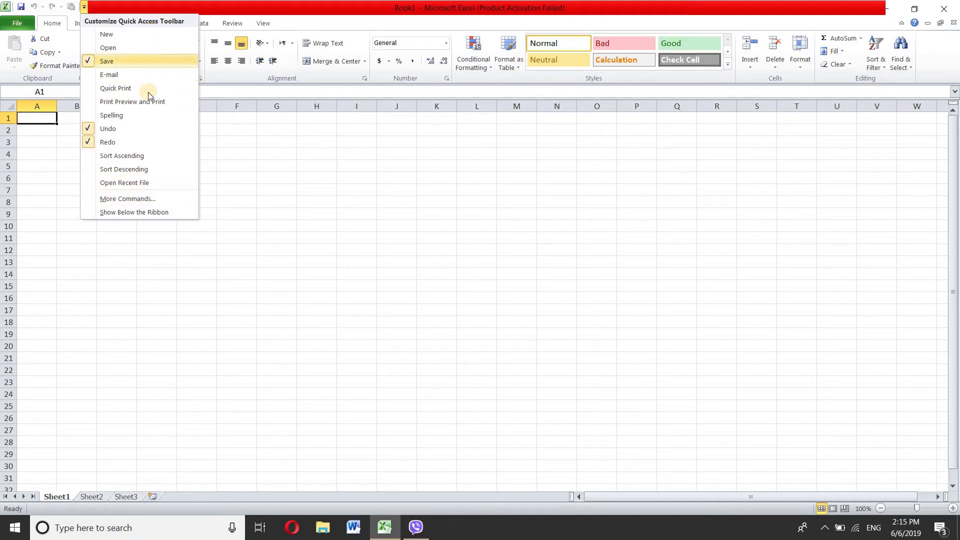
click(148, 200)
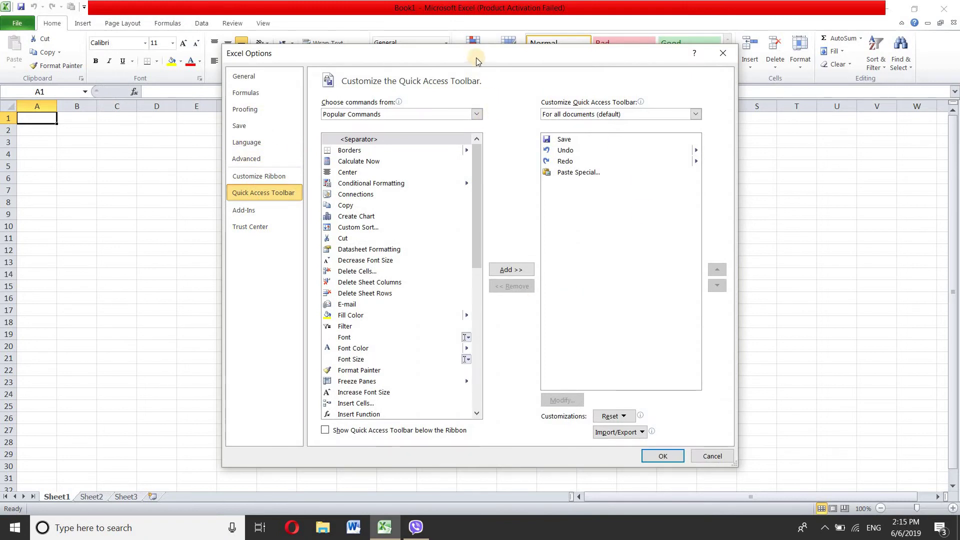
drag(477, 56, 472, 27)
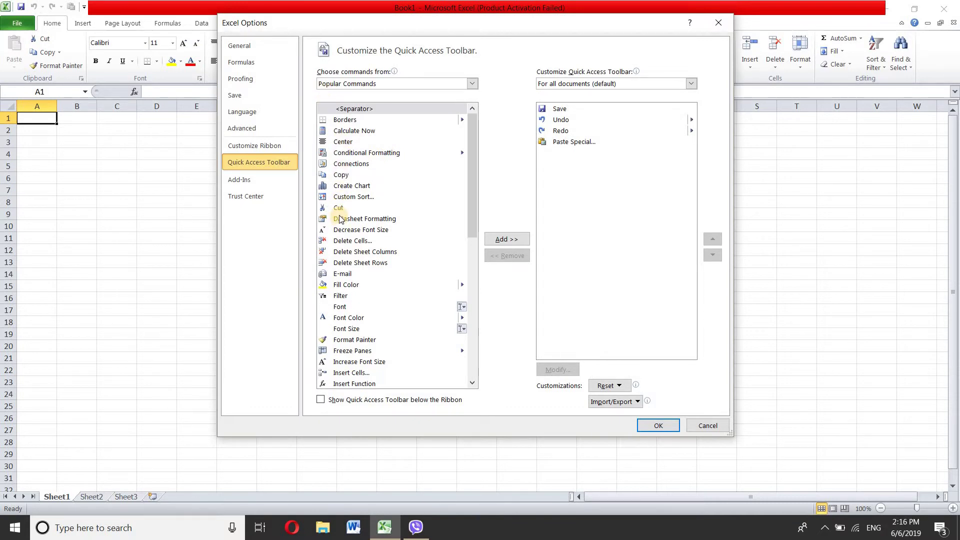
click(350, 121)
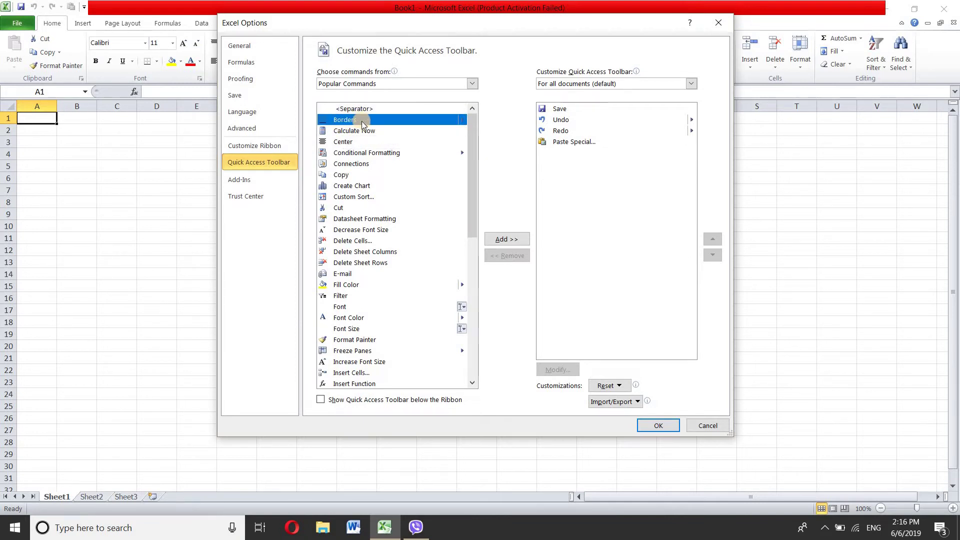
click(505, 240)
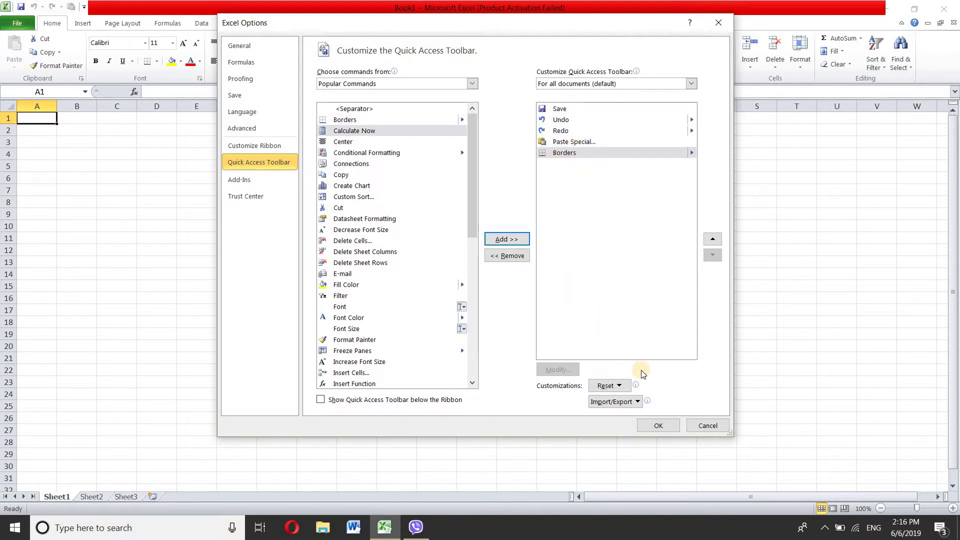
click(659, 425)
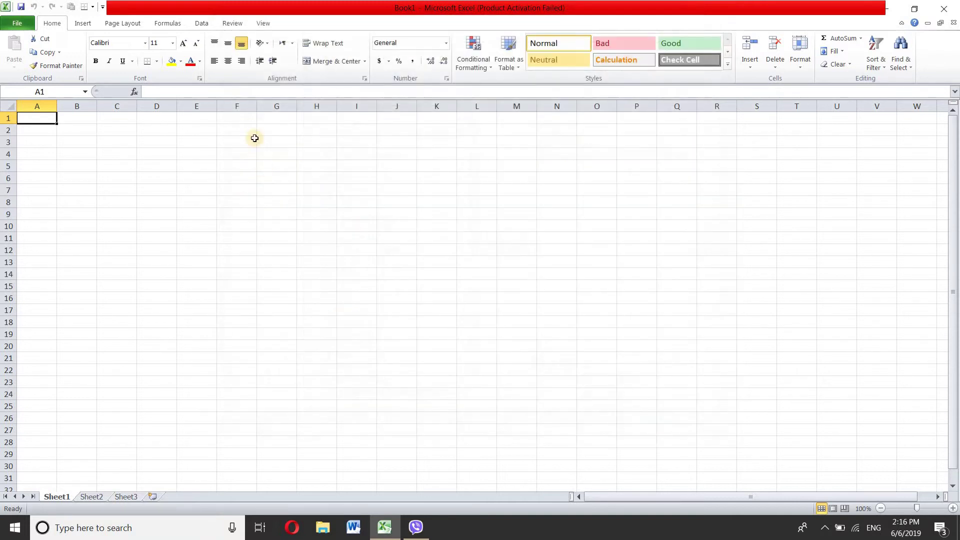
- Remove the Borders command from the Quick Access Toolbar in Excel Options
click(102, 8)
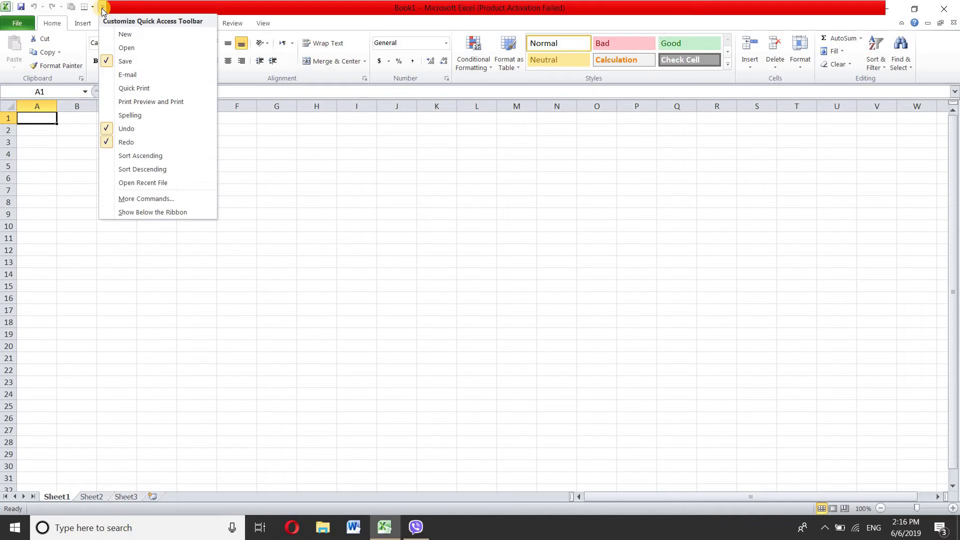
click(177, 200)
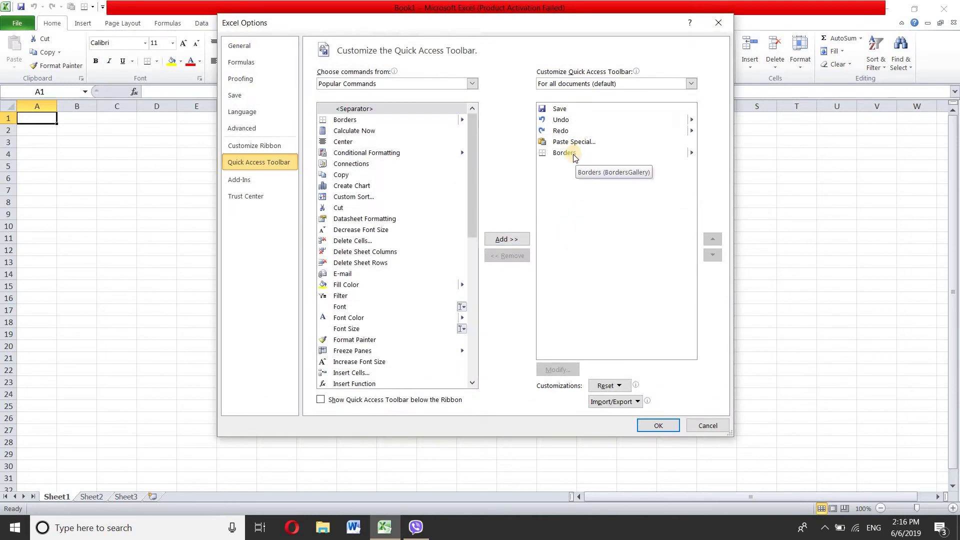
click(574, 158)
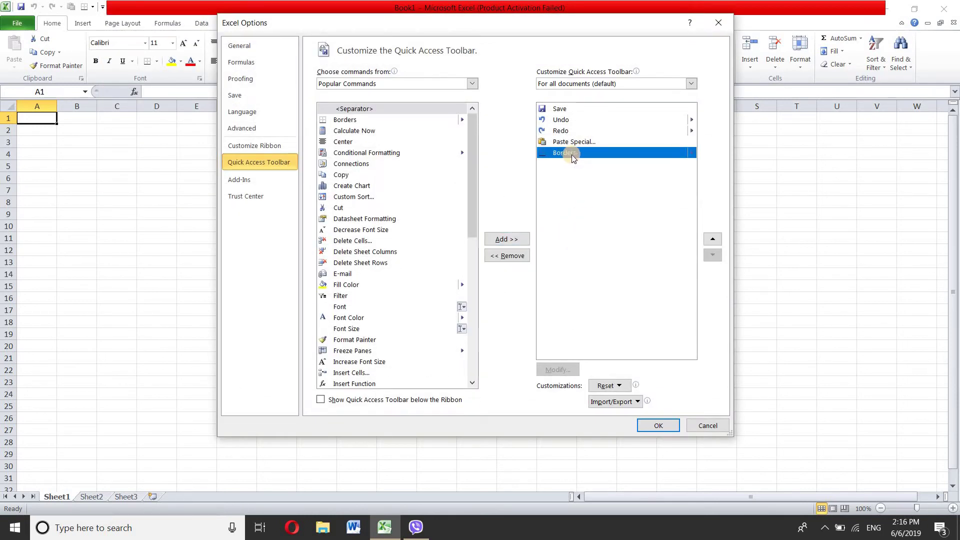
click(513, 261)
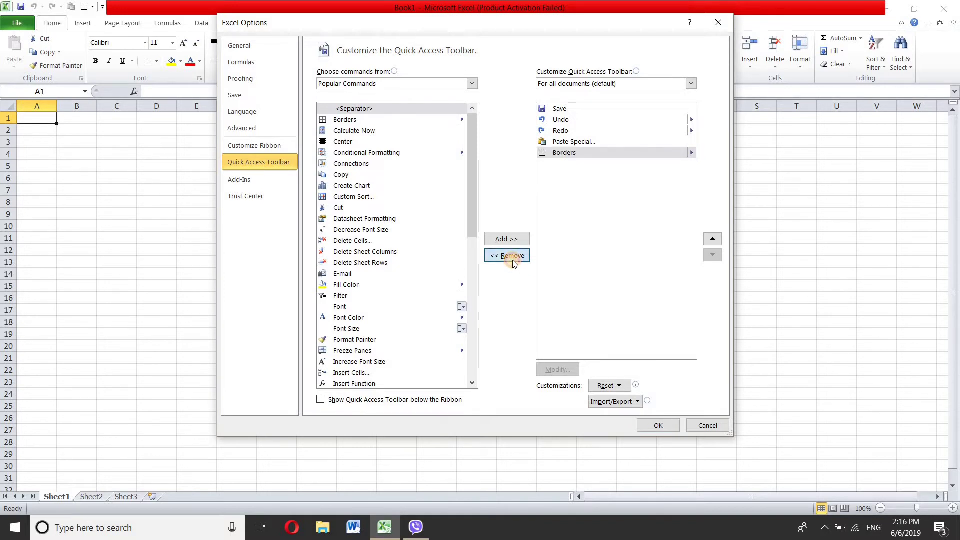
click(514, 260)
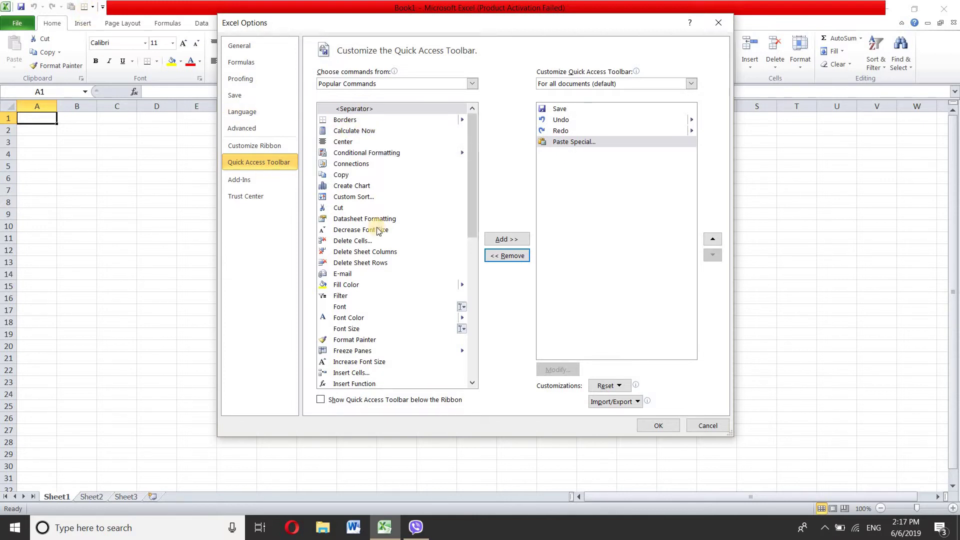
click(659, 427)
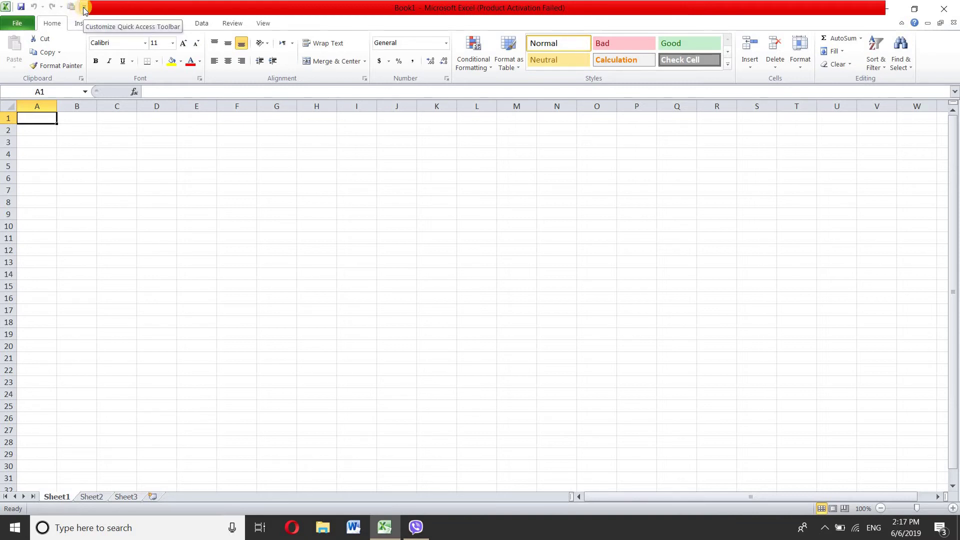
click(84, 8)
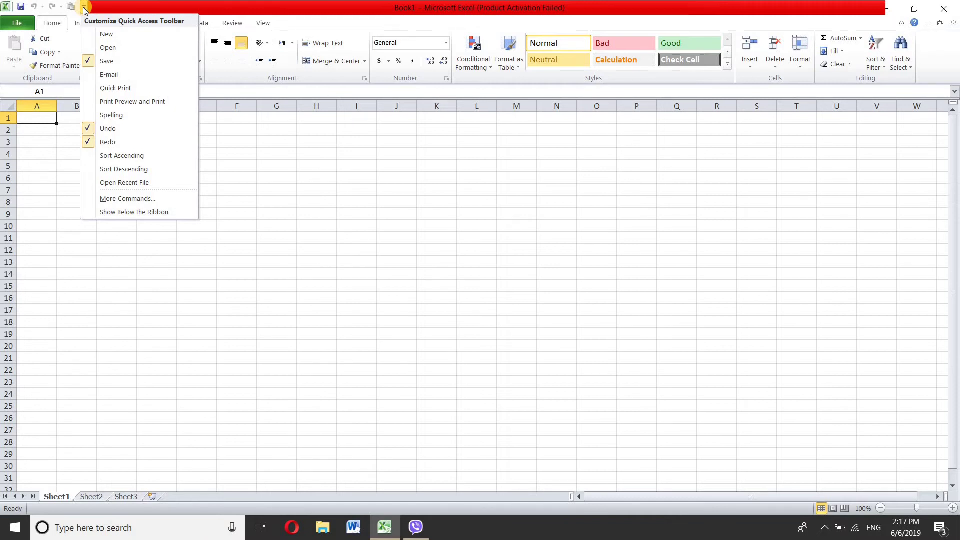
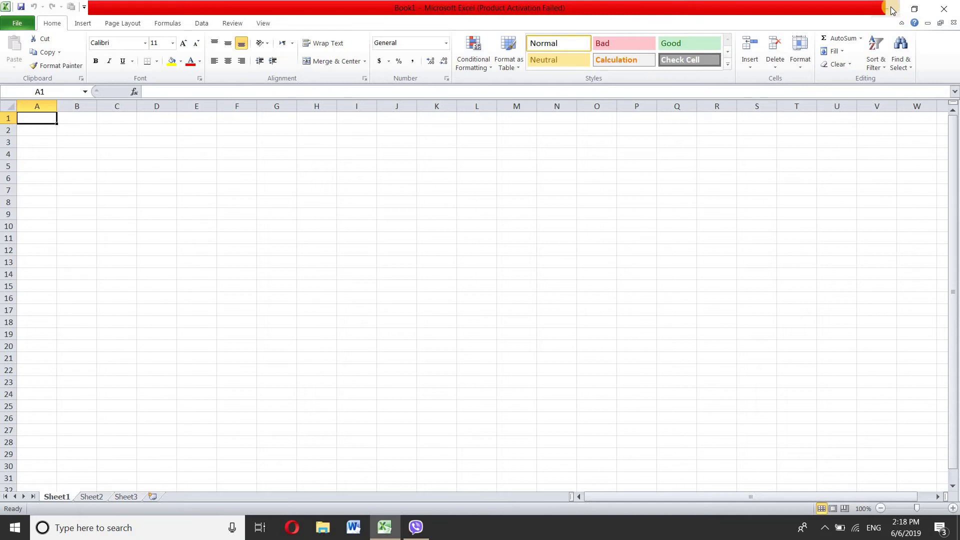
- Minimize the Excel window and bring it back, and toggle it from maximized to a smaller window and back to maximized
click(893, 10)
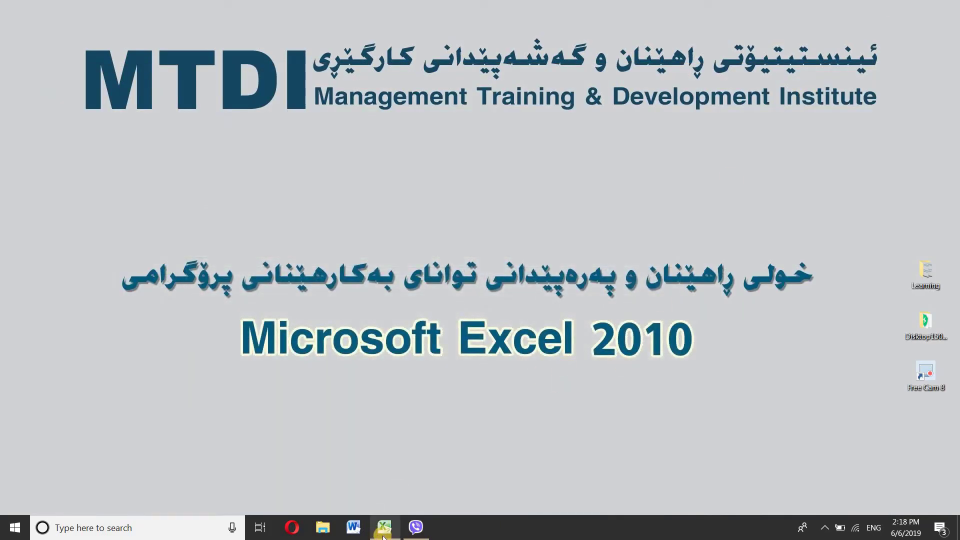
mouse_move(383, 537)
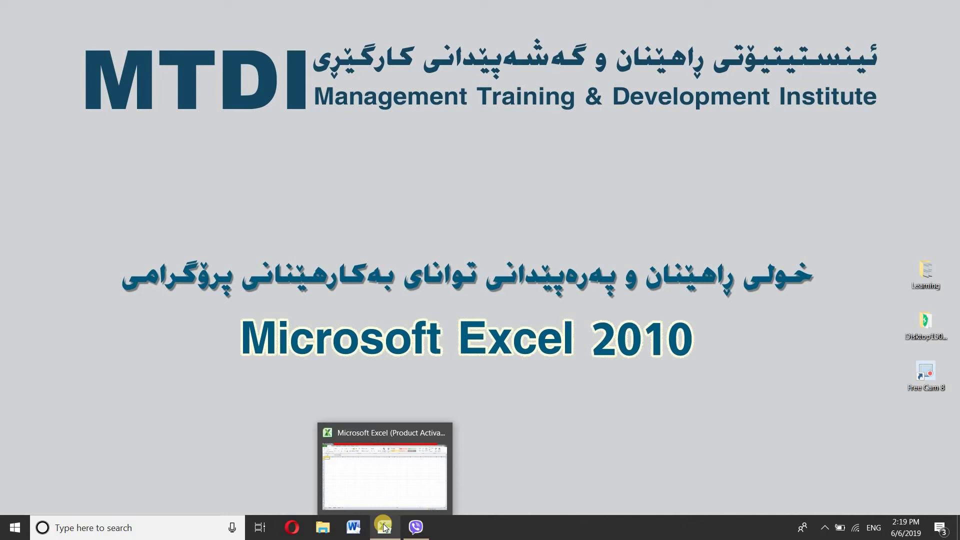
click(385, 527)
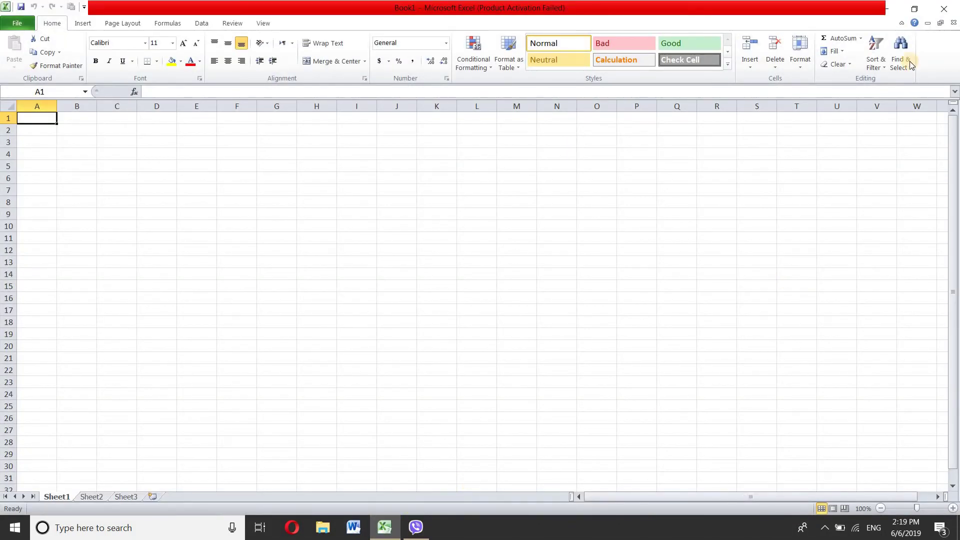
click(916, 11)
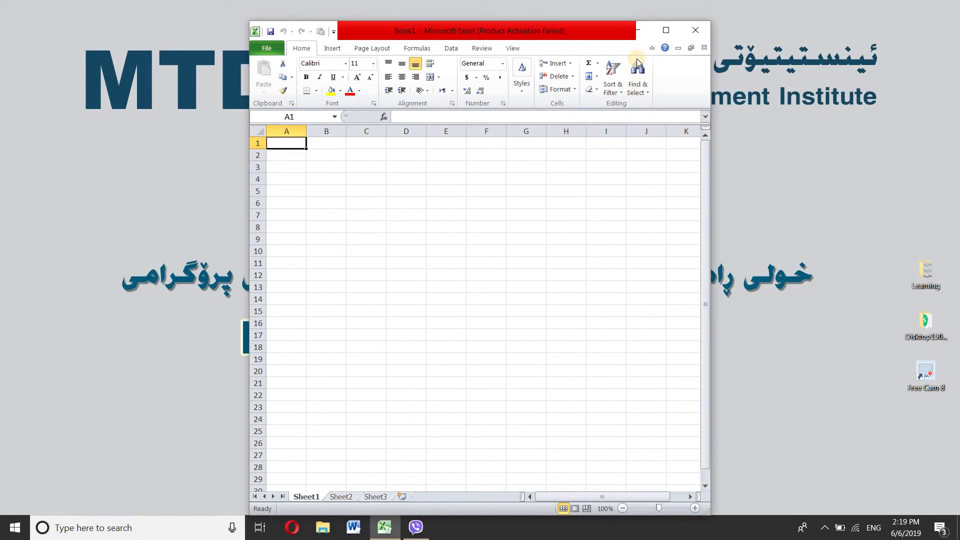
click(665, 31)
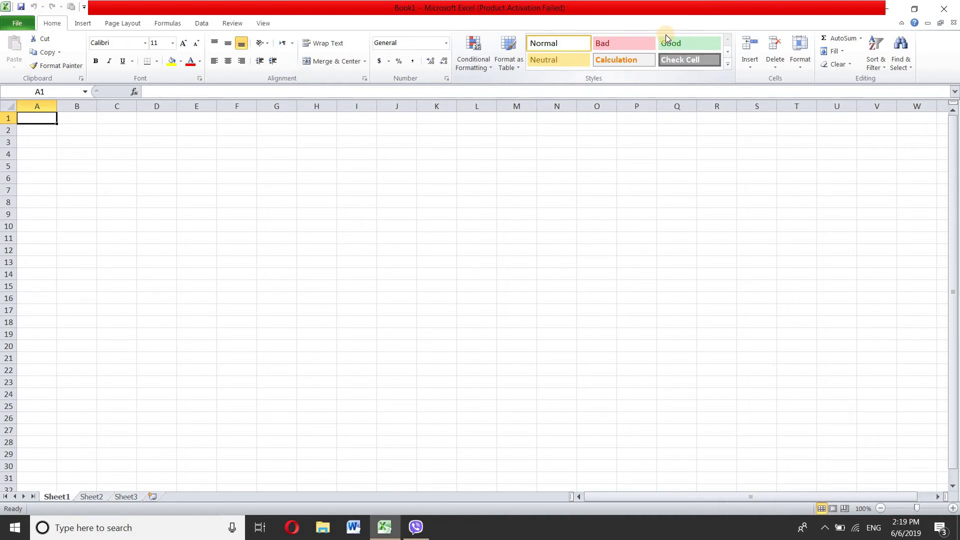
- Close the Excel window and relaunch the program, dismissing the activation wizard
click(944, 12)
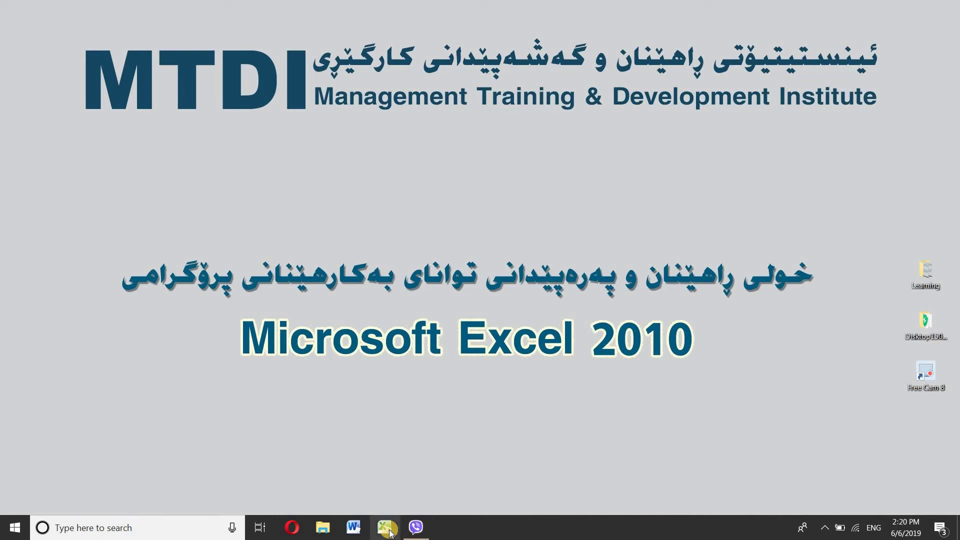
click(387, 528)
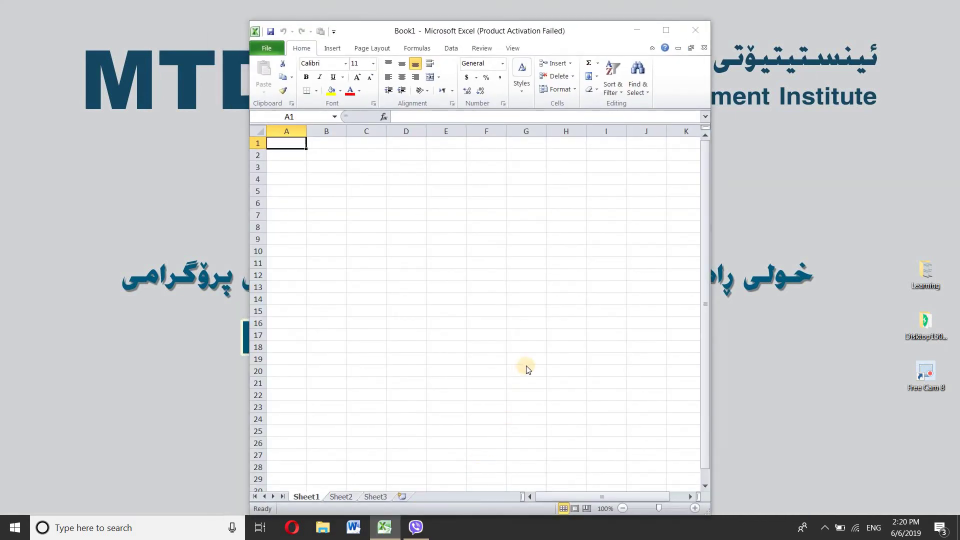
click(610, 392)
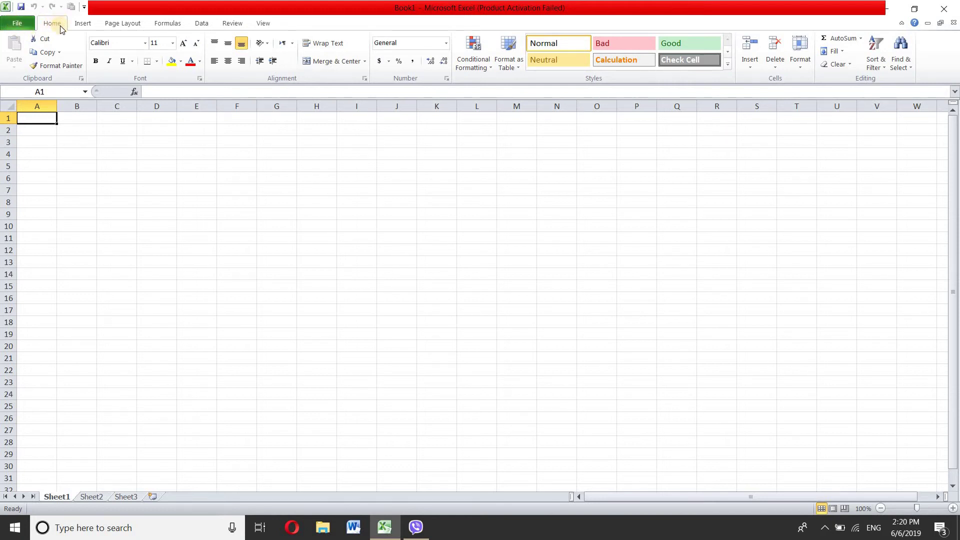
- Look through the Insert, Page Layout, Formulas, Data, Review and View commands, and collapse the ribbon and expand it again
click(86, 28)
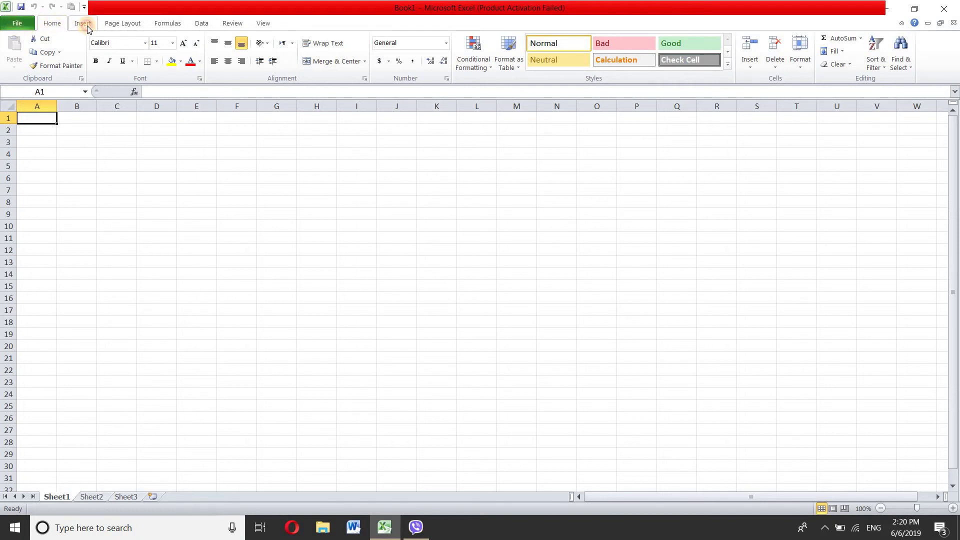
click(119, 28)
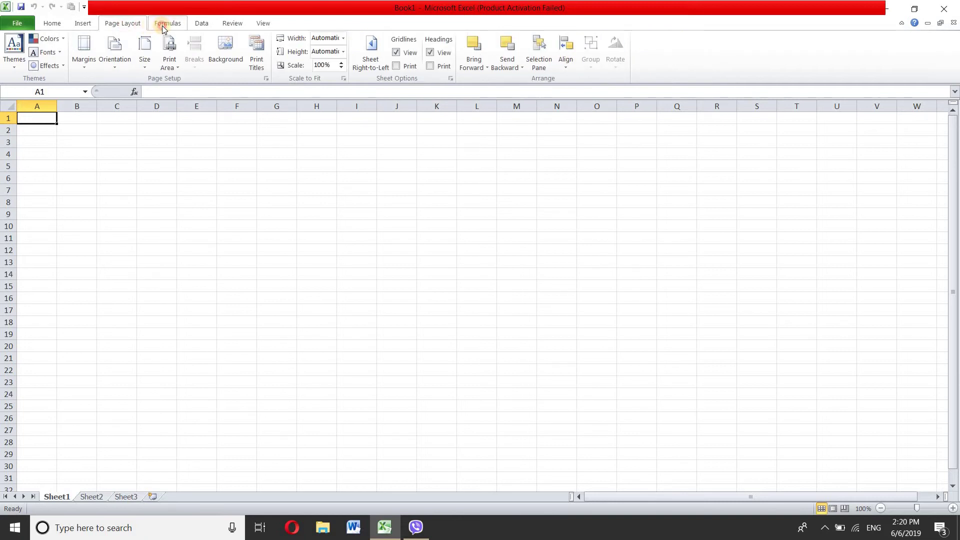
click(177, 28)
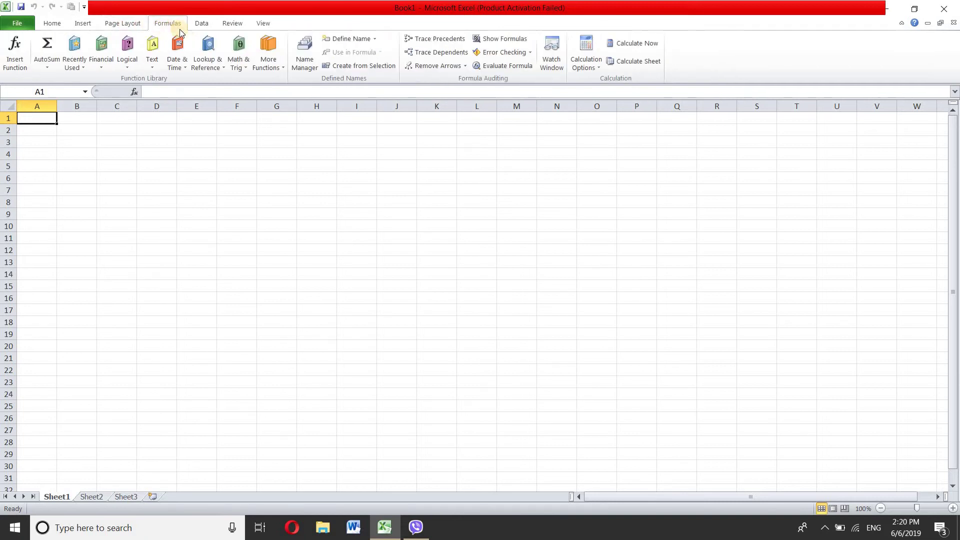
click(208, 24)
click(229, 25)
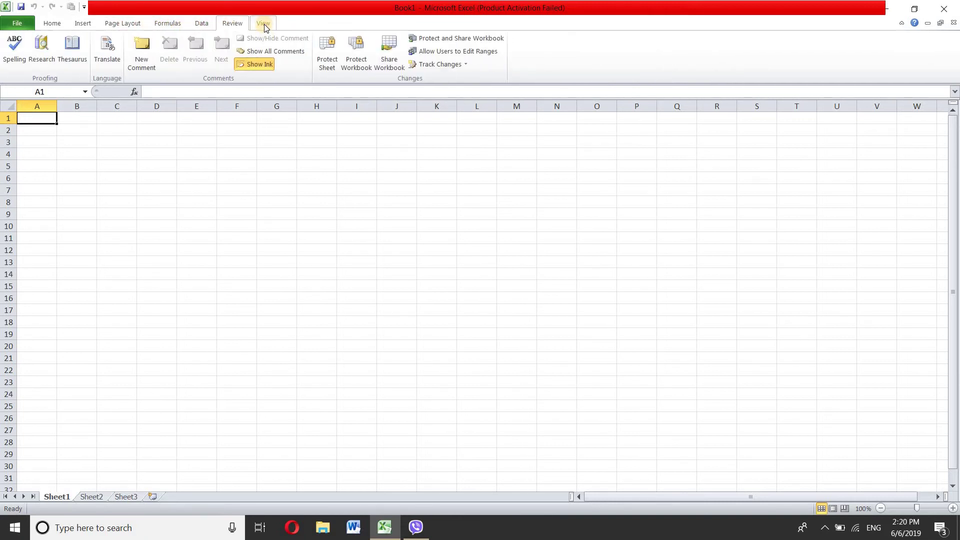
click(264, 25)
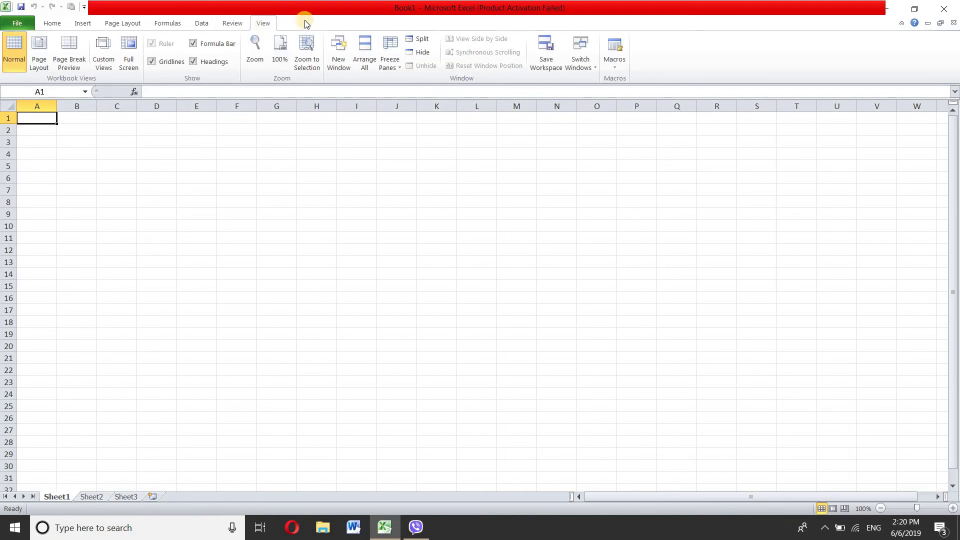
click(903, 23)
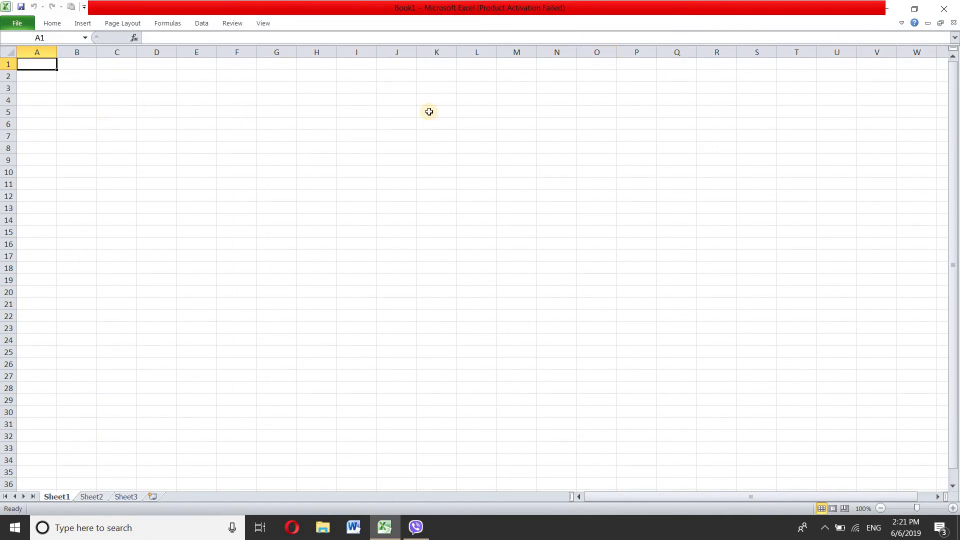
click(903, 23)
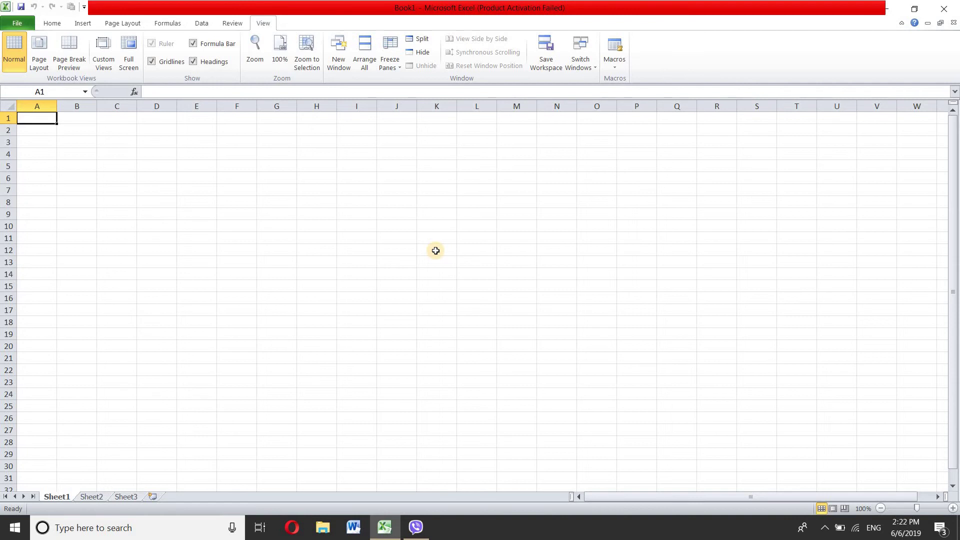
- Minimize the Book1 workbook window inside Excel, restore it as a floating window, shift it slightly and maximize it
click(927, 24)
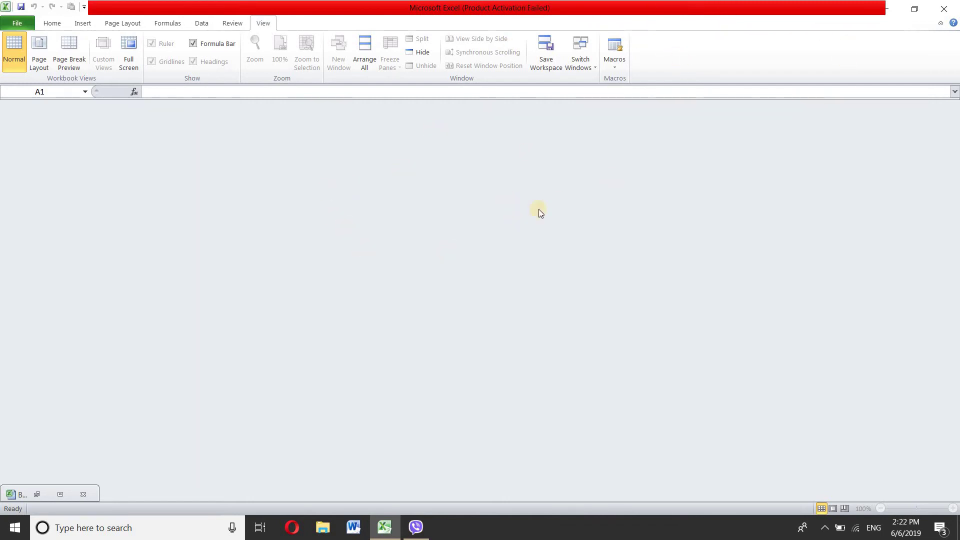
click(37, 494)
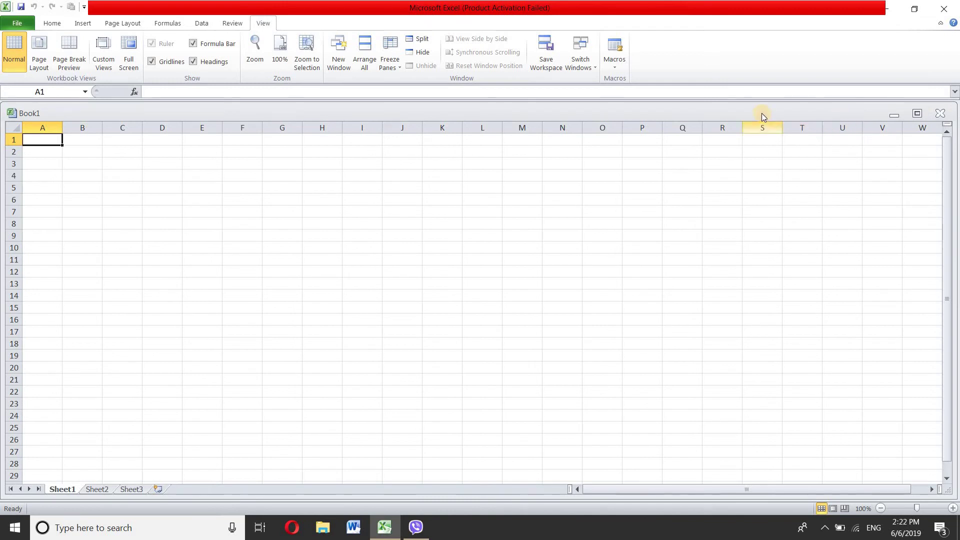
mouse_move(762, 115)
mouse_down()
mouse_move(733, 172)
mouse_move(768, 113)
mouse_move(761, 111)
mouse_up()
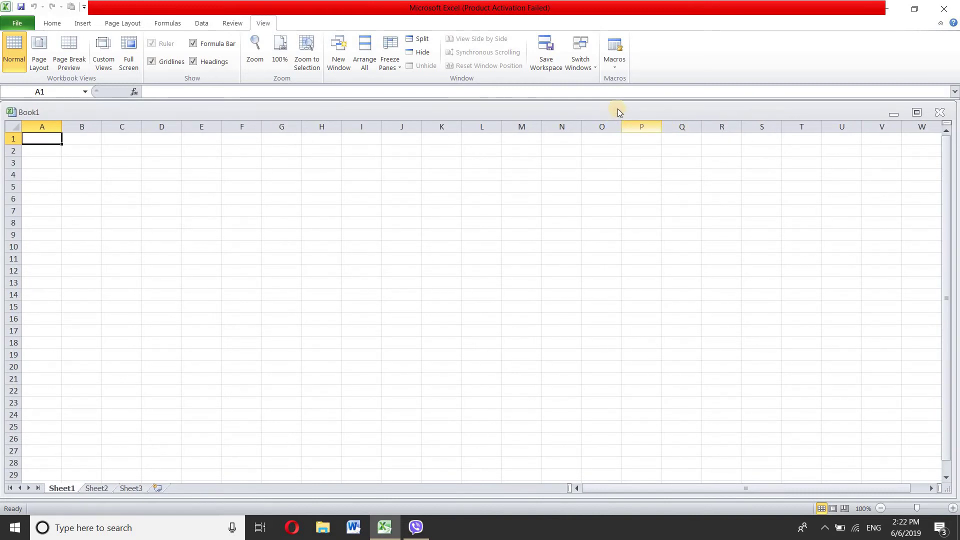
double_click(585, 111)
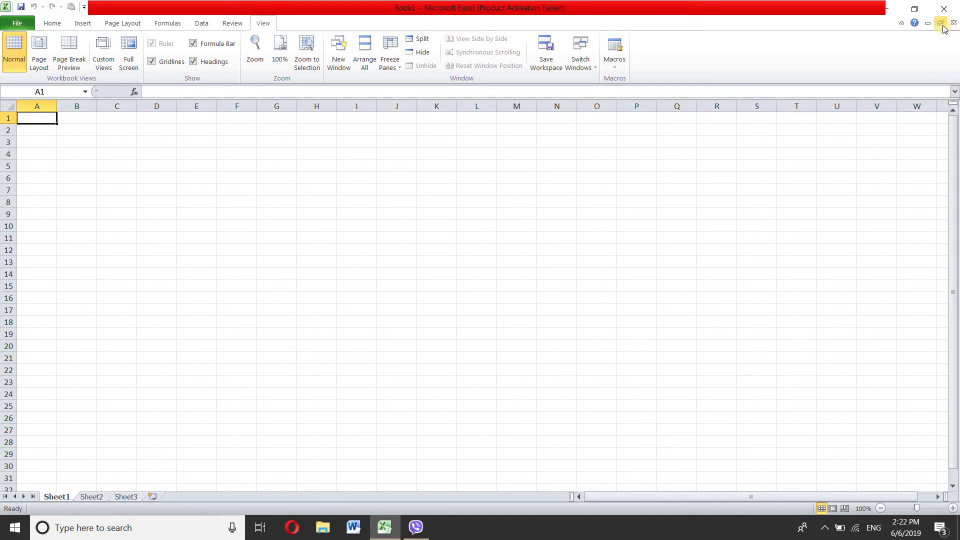
- Minimize and re-maximize the Book1 window, restore it to floating, move it slightly down and left, and maximize it again
click(928, 23)
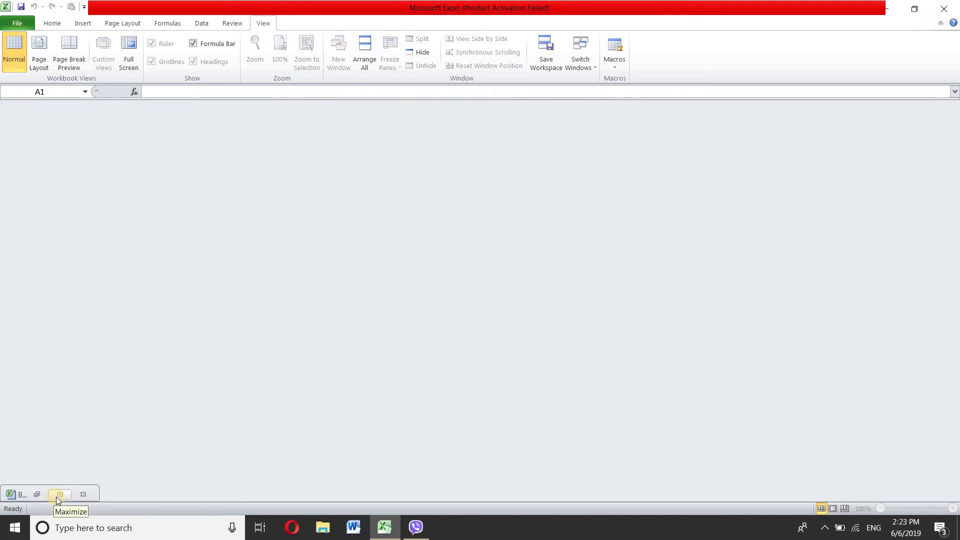
click(56, 497)
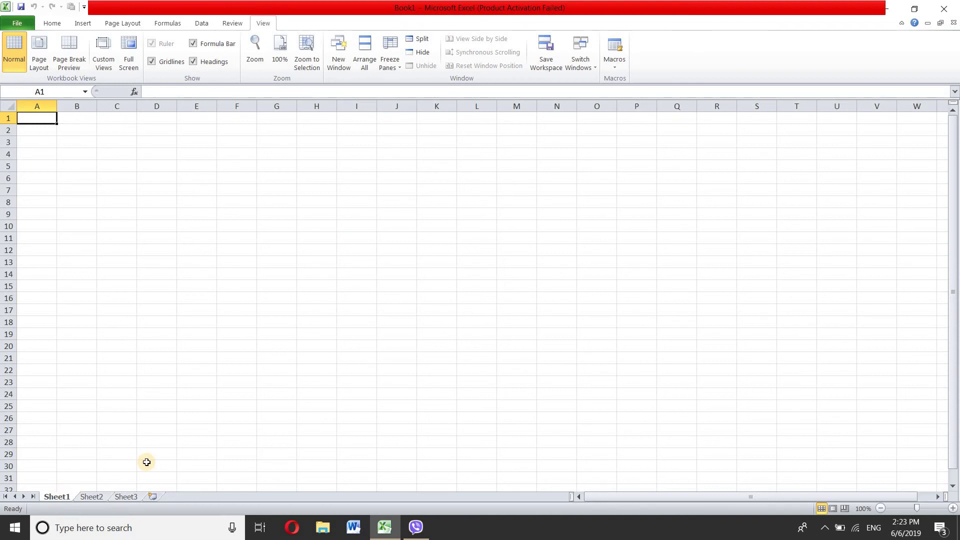
click(941, 23)
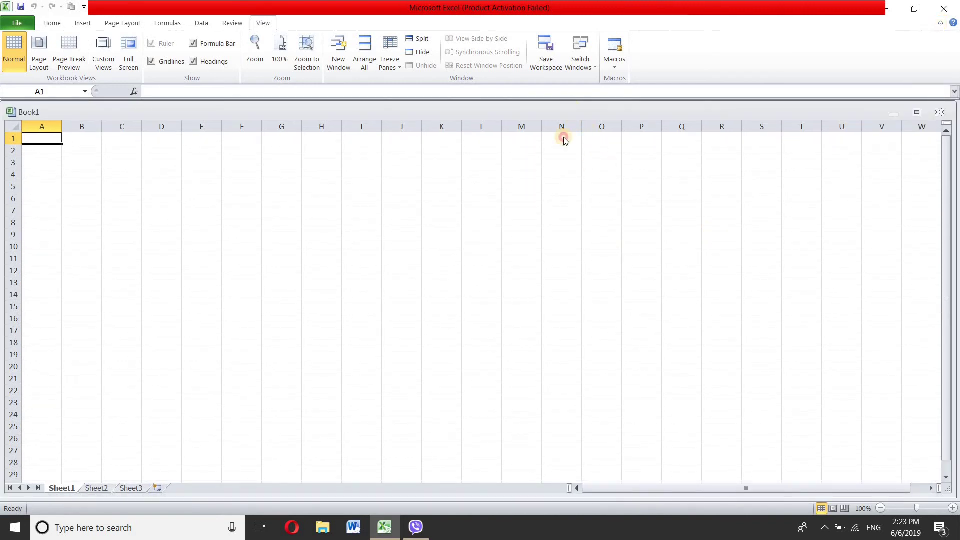
mouse_move(577, 106)
mouse_down()
mouse_move(594, 122)
mouse_move(565, 115)
mouse_up()
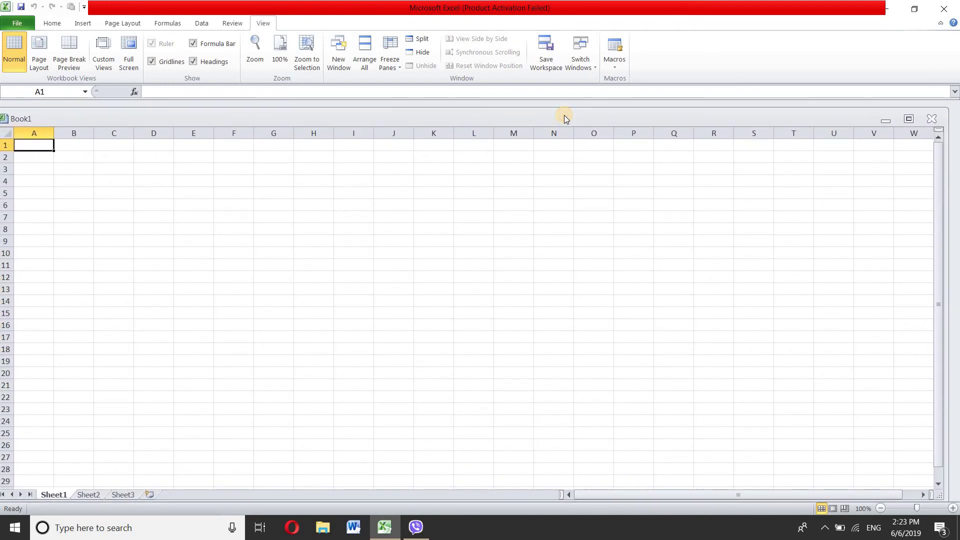
click(911, 120)
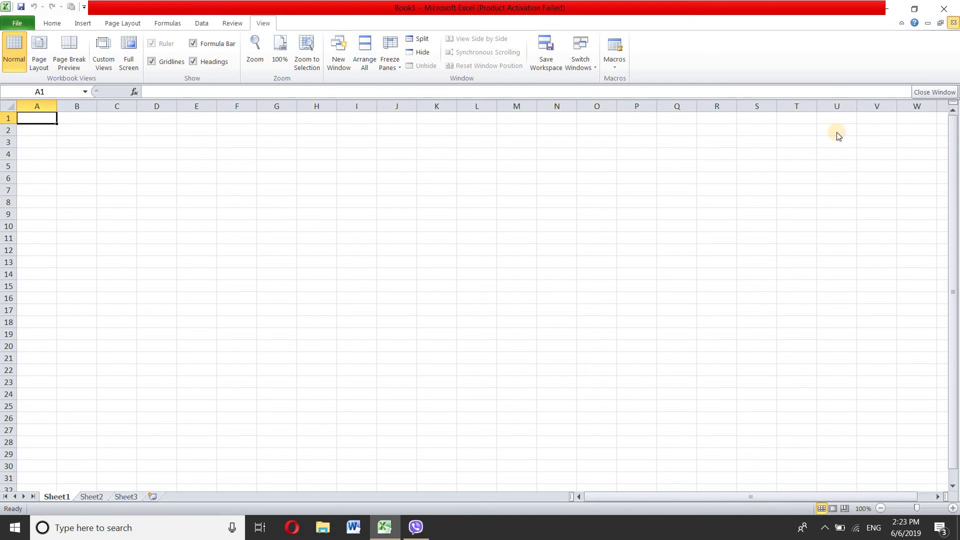
- Close the Book1 workbook while keeping Excel open, and create a new blank workbook
key(ctrl+w)
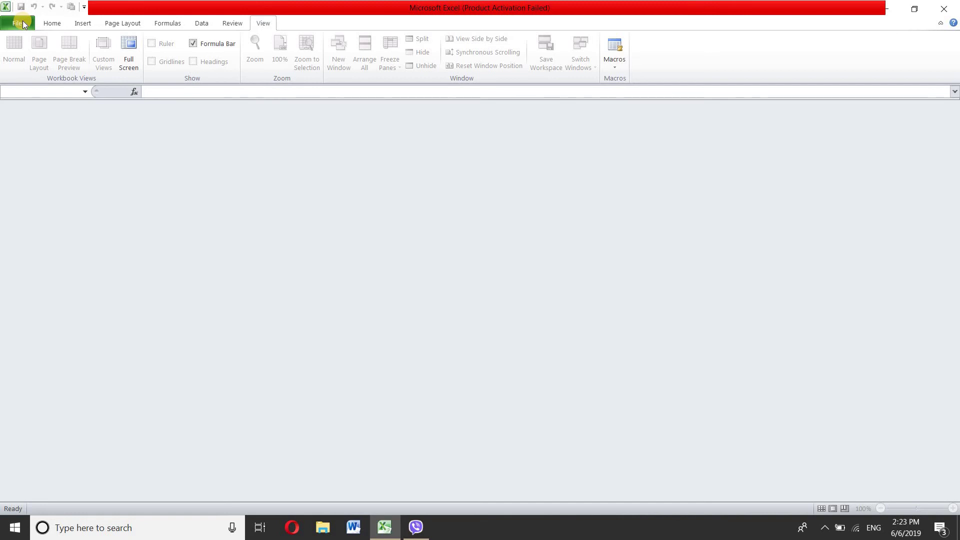
key(ctrl+n)
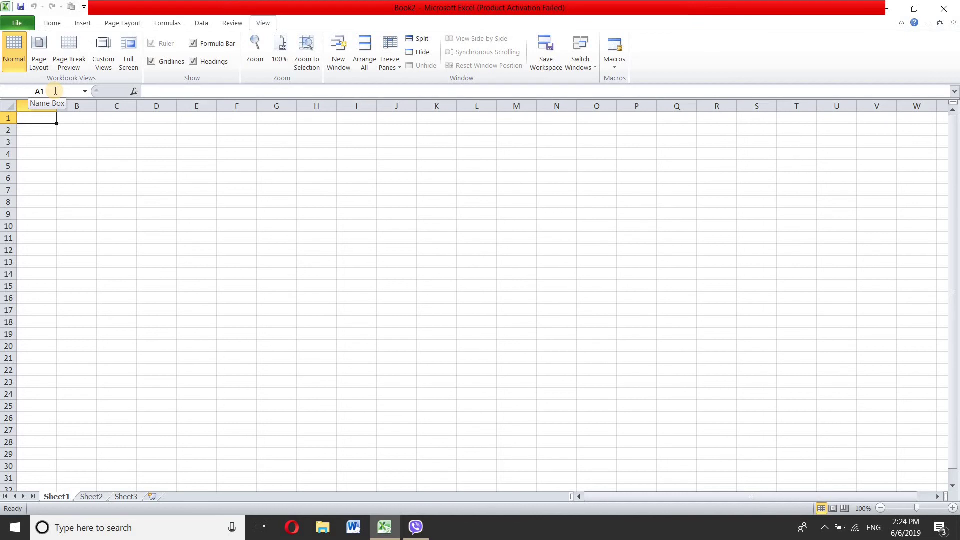
- Select entire columns of Sheet1 one at a time, from column B through column G
click(93, 106)
click(119, 106)
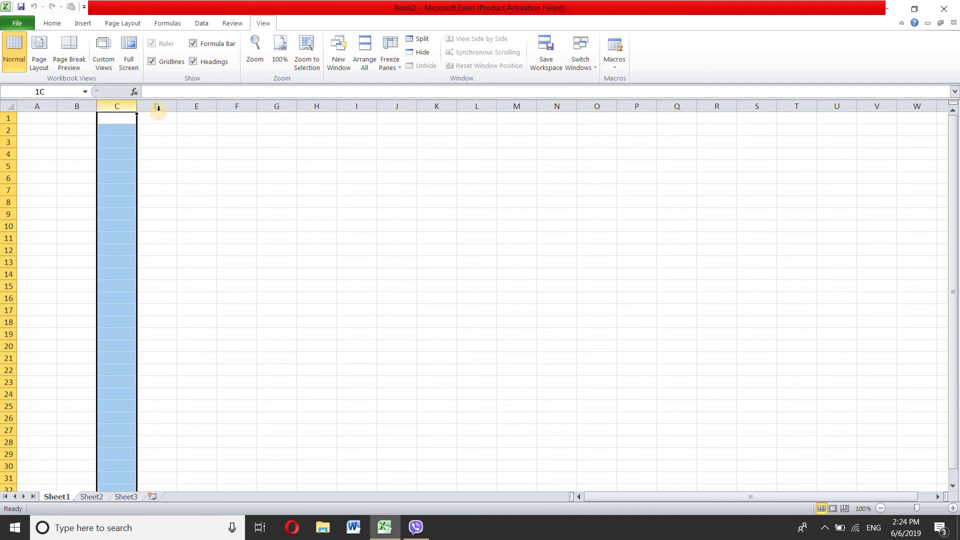
click(157, 106)
click(198, 106)
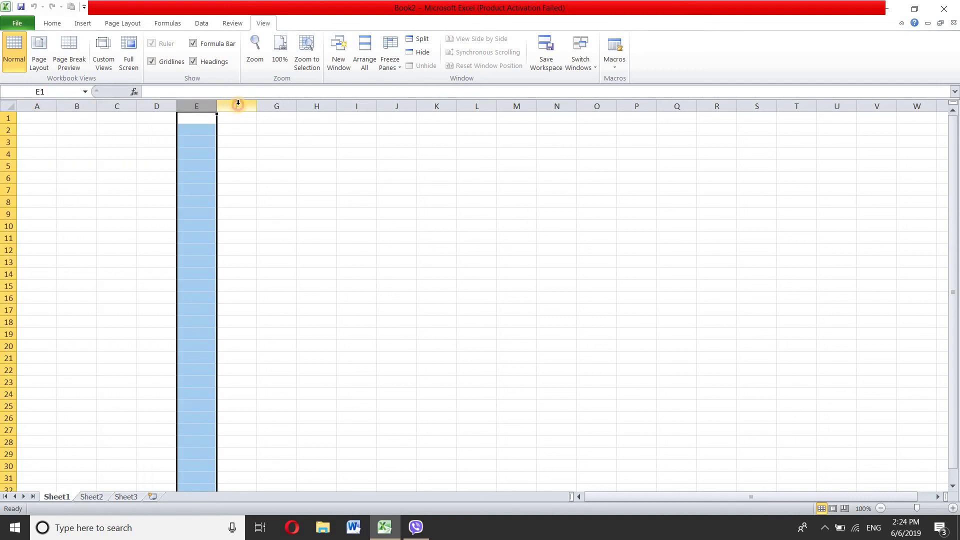
click(237, 105)
click(278, 106)
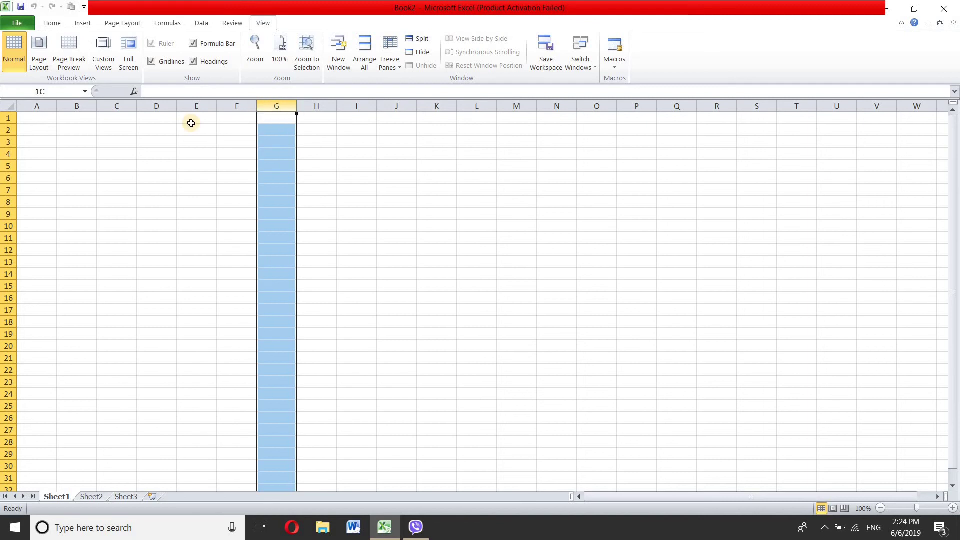
- Select entire row 1, entire row 2 and row 1 once more
click(6, 119)
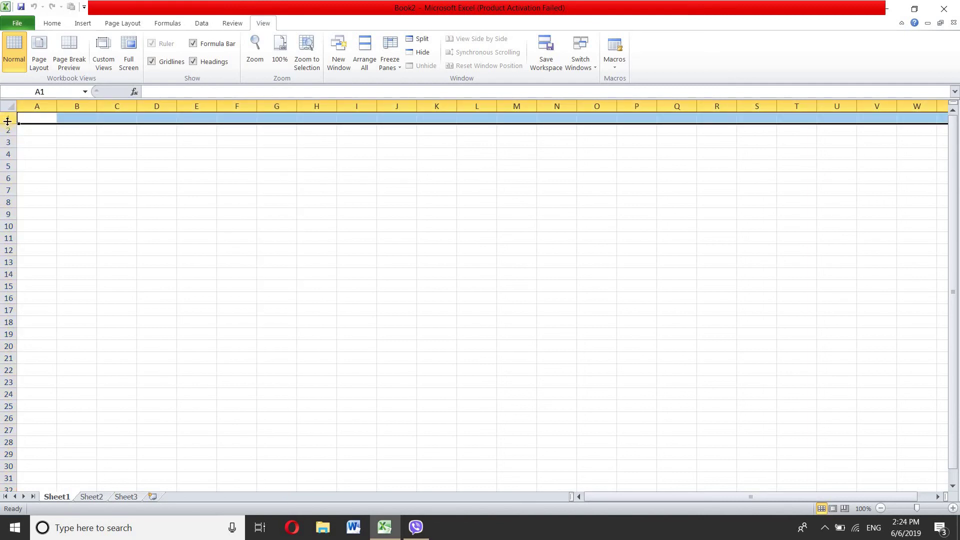
click(6, 130)
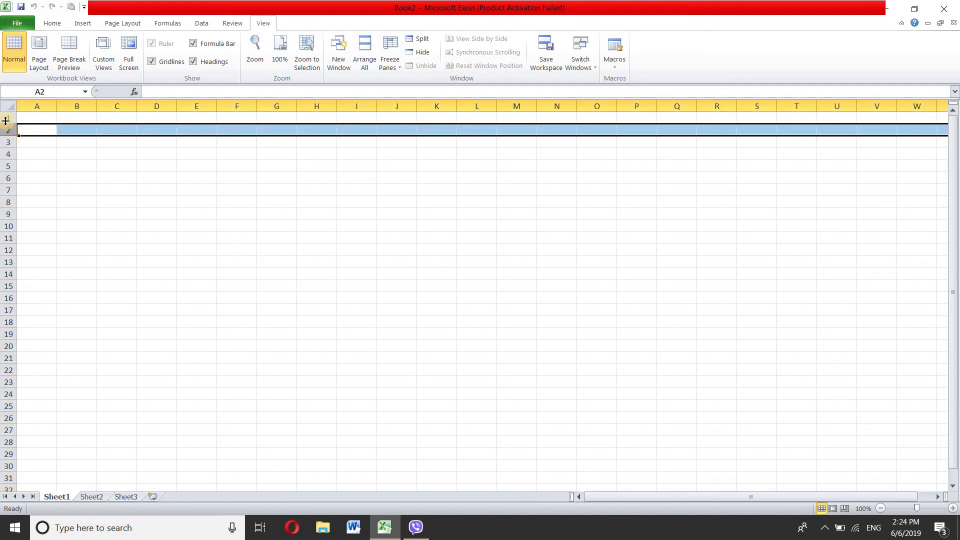
click(5, 118)
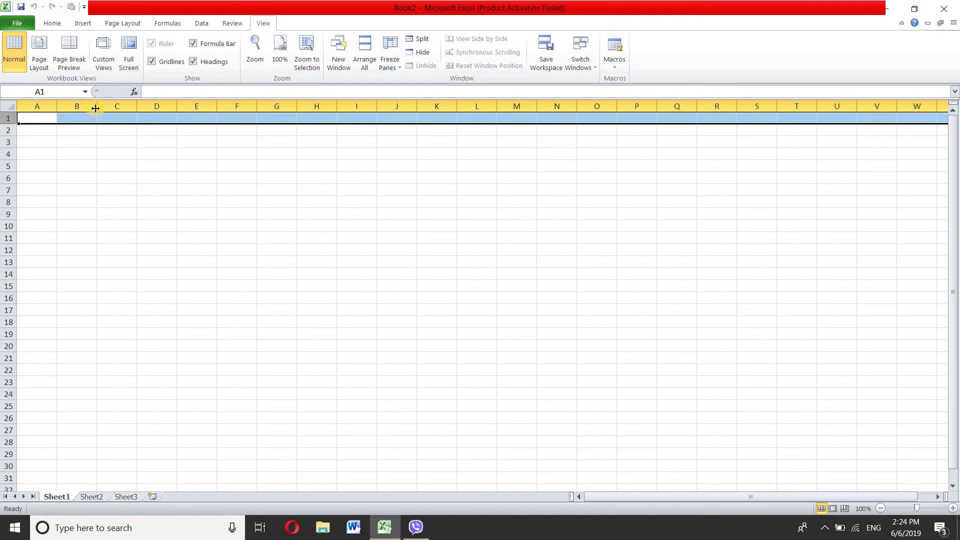
- Select entire columns B, A and C one after another
click(81, 107)
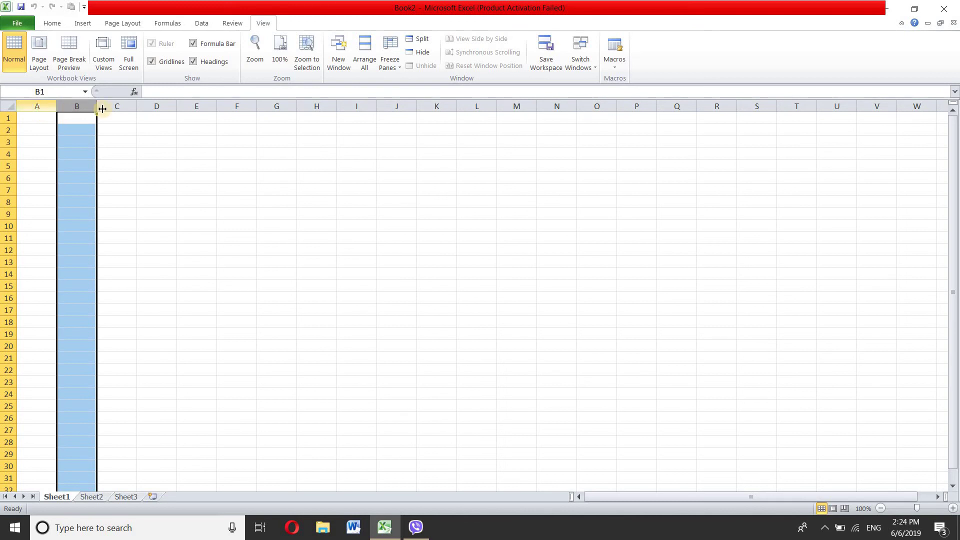
key(Left)
key(ctrl+space)
key(Right)
key(Right)
key(ctrl+space)
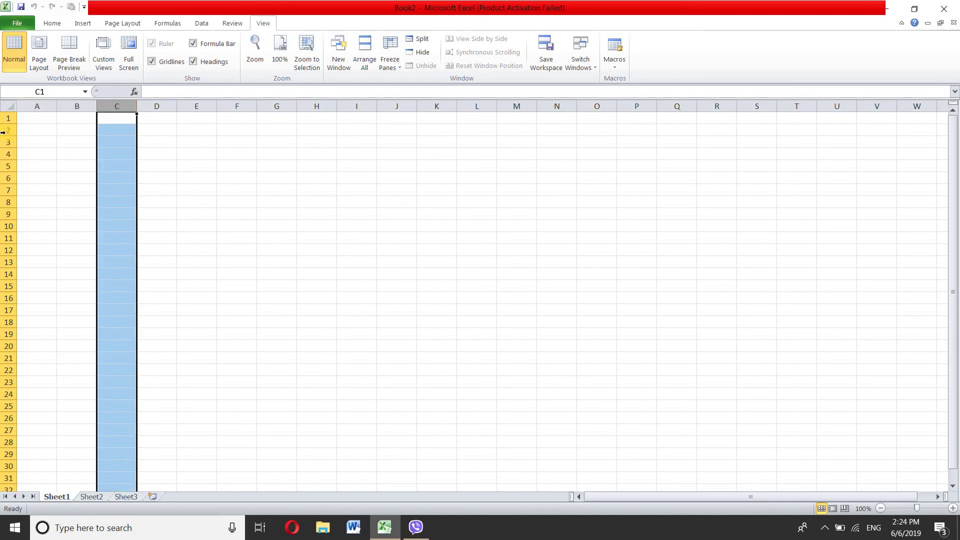
- Select row 2, column B and row 3 in turn, followed by the single cells B3 and C6
click(6, 130)
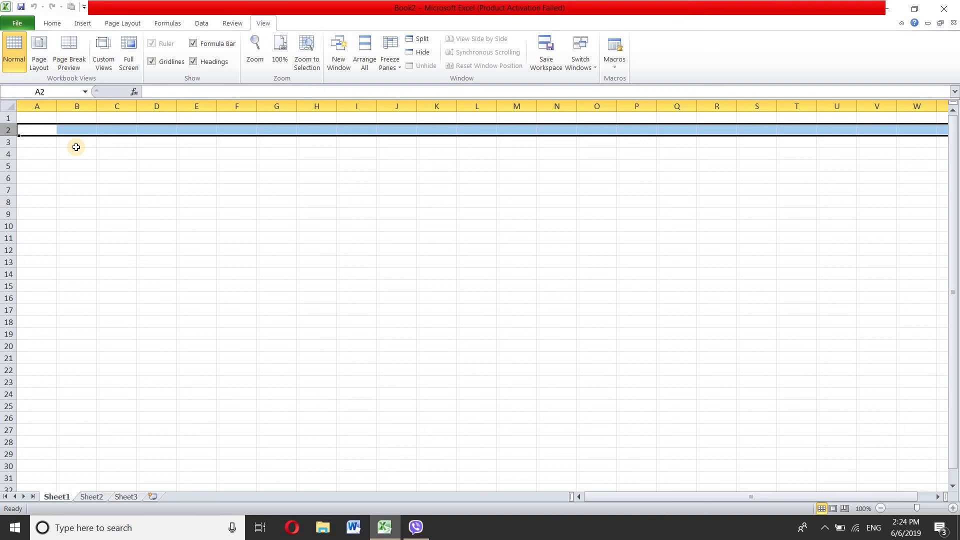
click(76, 106)
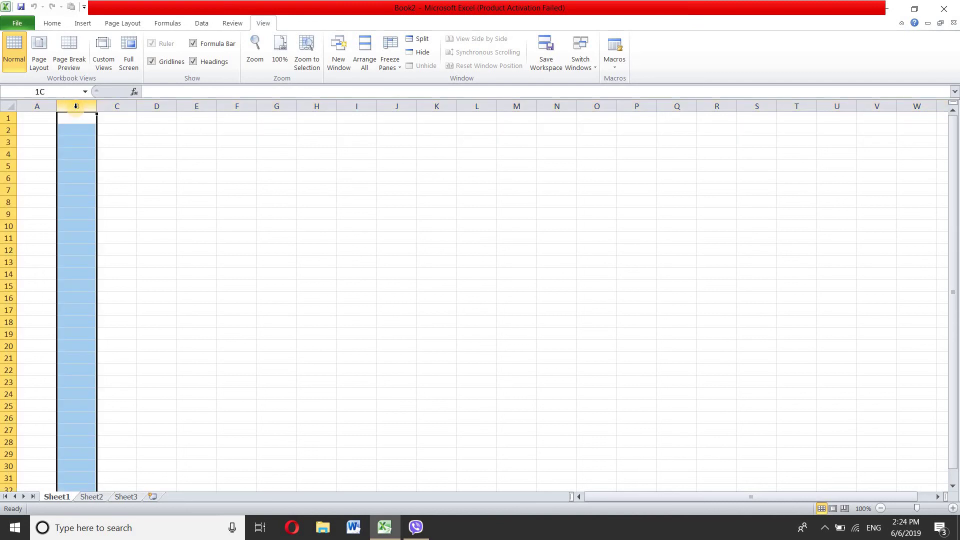
click(6, 142)
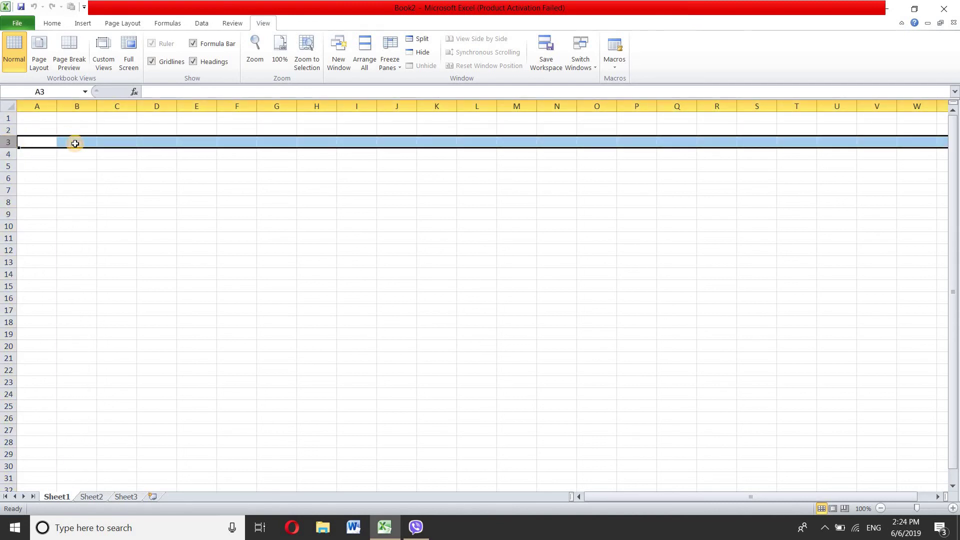
click(75, 143)
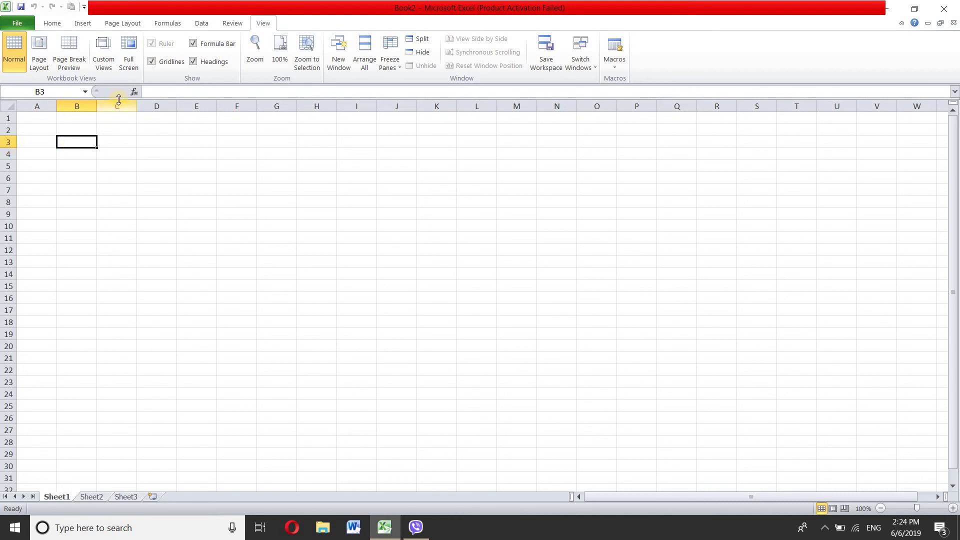
click(122, 182)
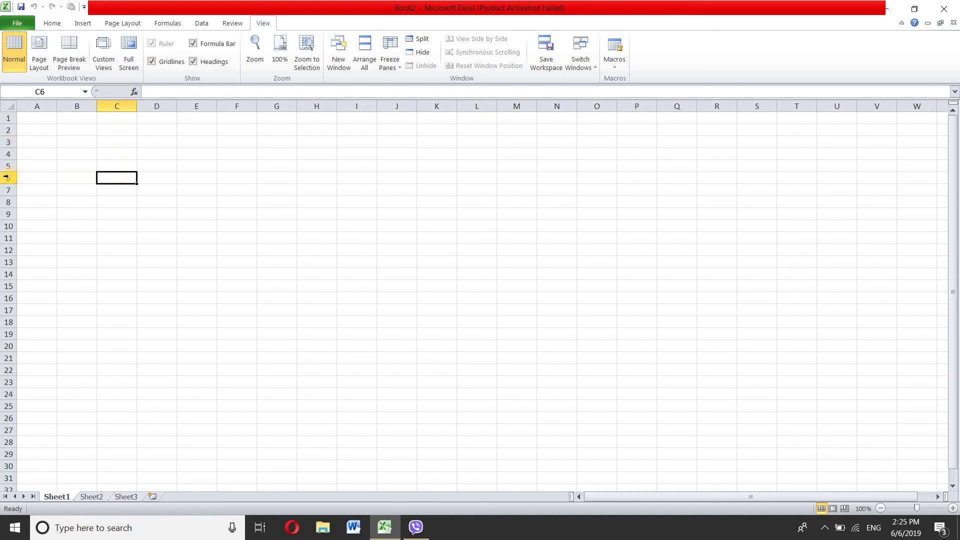
- Jump to cell Z10 by its cell reference and return to cell A1 the same way
click(41, 90)
text(z10)
key(Return)
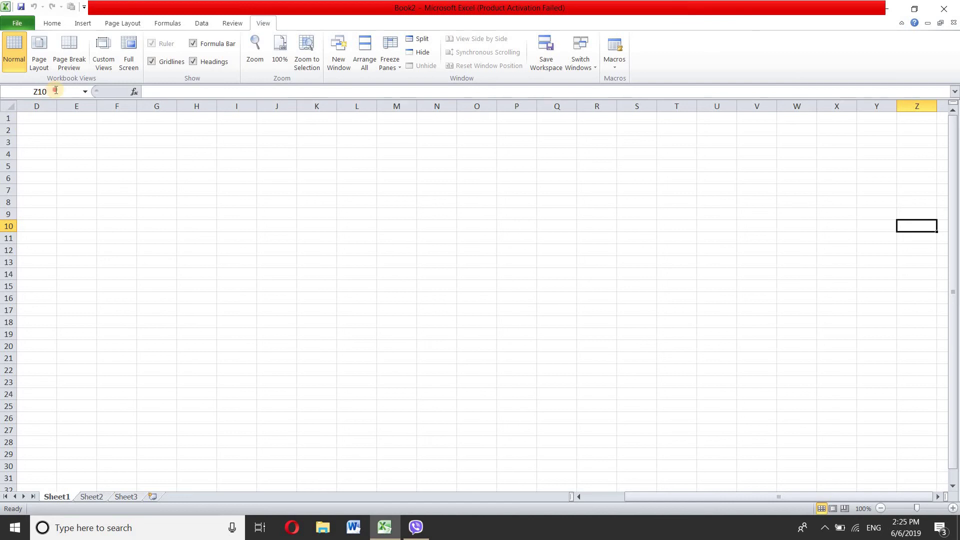
click(38, 91)
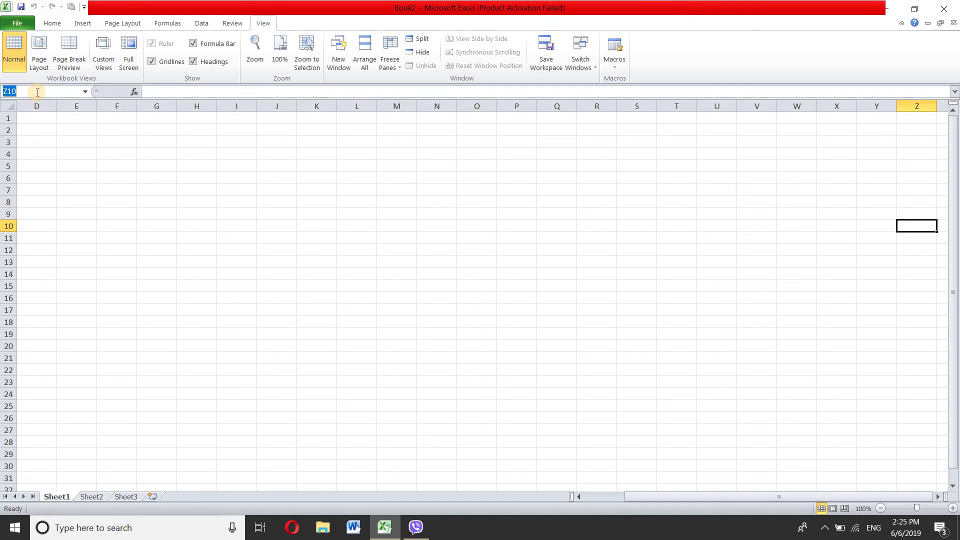
text(a1)
key(Return)
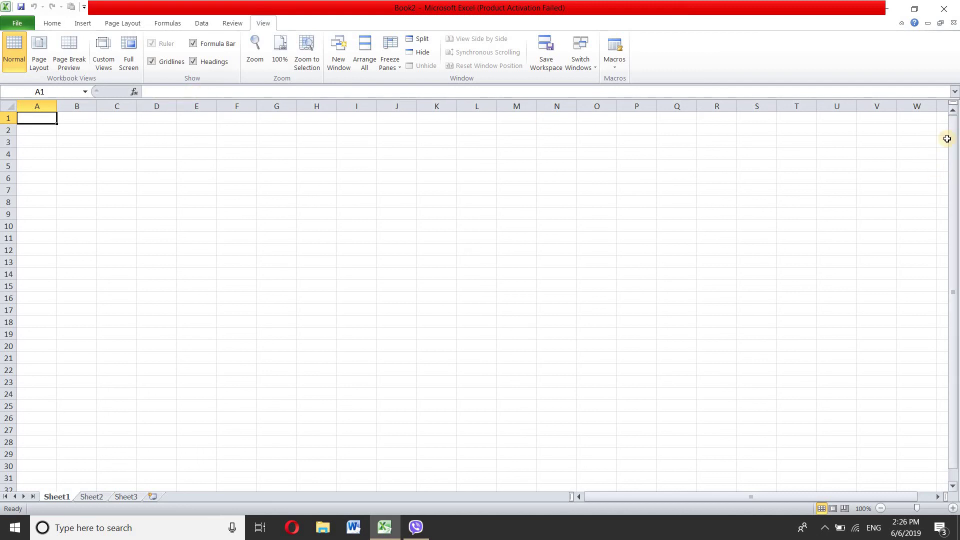
click(955, 163)
mouse_move(955, 163)
mouse_down()
mouse_move(955, 175)
mouse_move(956, 151)
mouse_up()
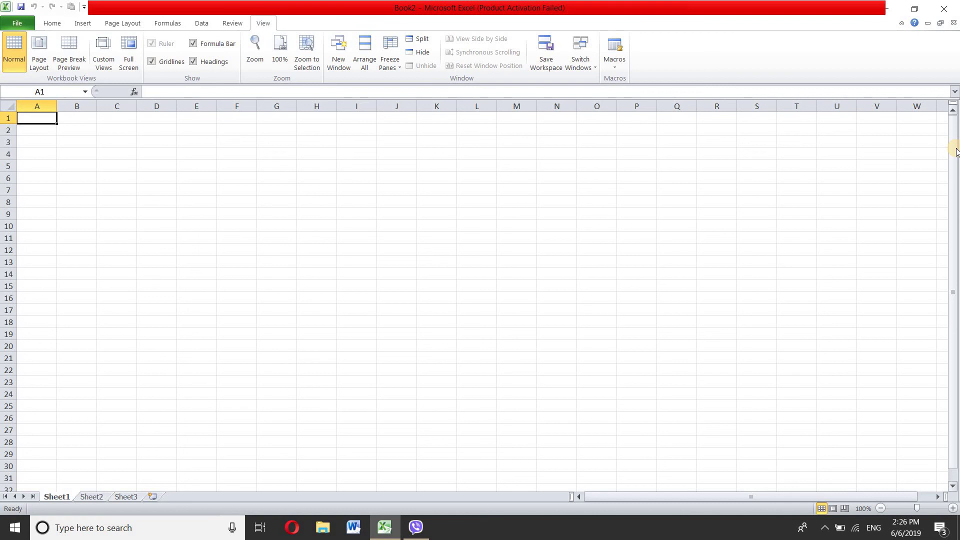
- Scroll Sheet1 down and back up to row 1, and sideways through its columns and back
click(955, 110)
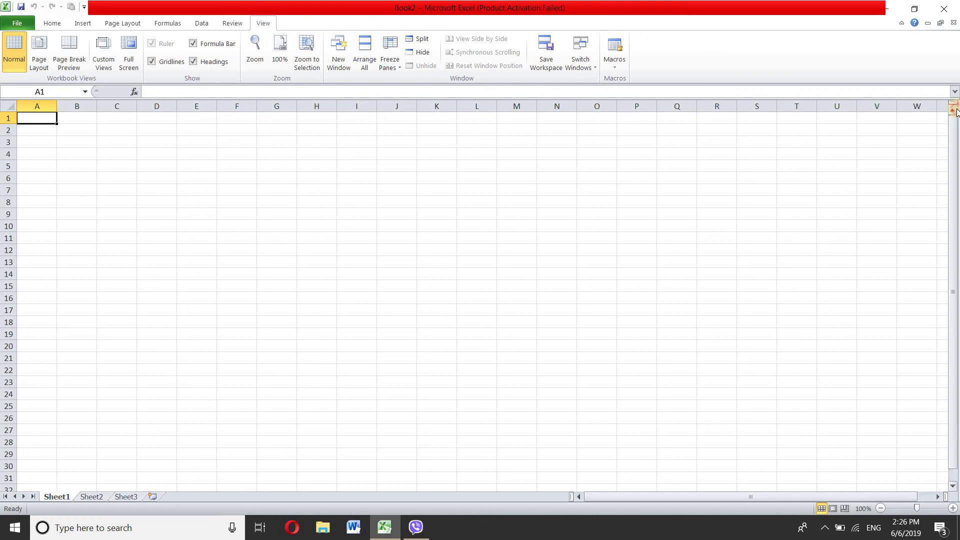
click(952, 489)
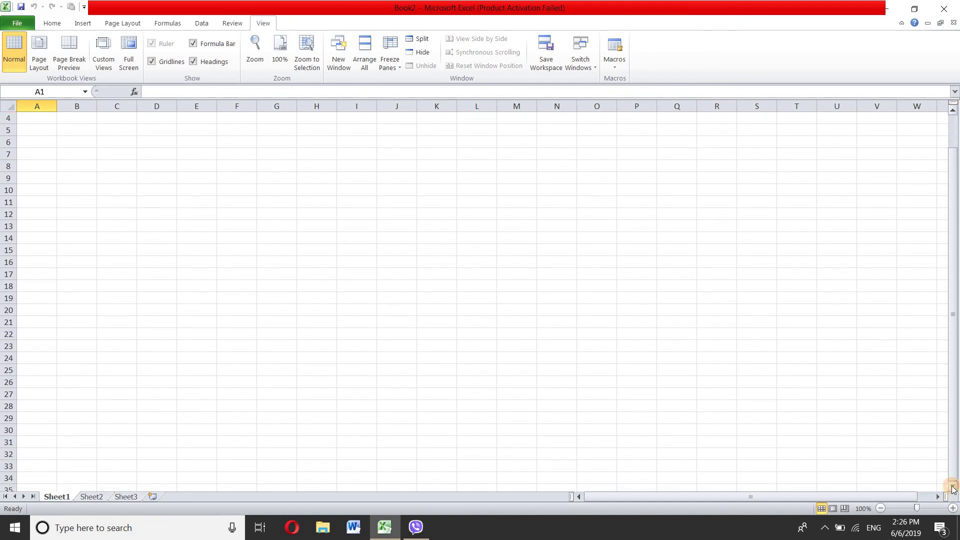
drag(952, 487, 954, 111)
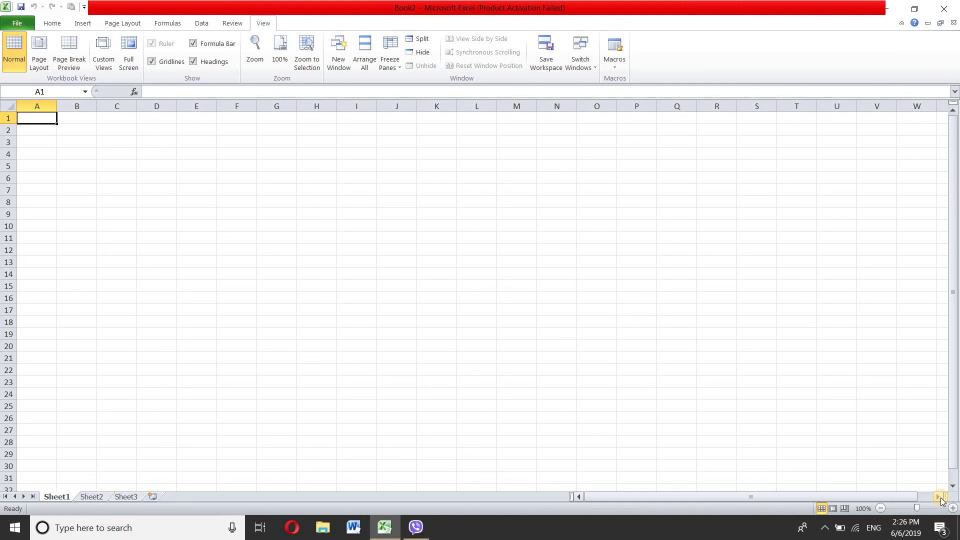
drag(940, 500, 213, 490)
- Insert a new worksheet after Sheet3, and insert five more worksheets in front of it
click(154, 496)
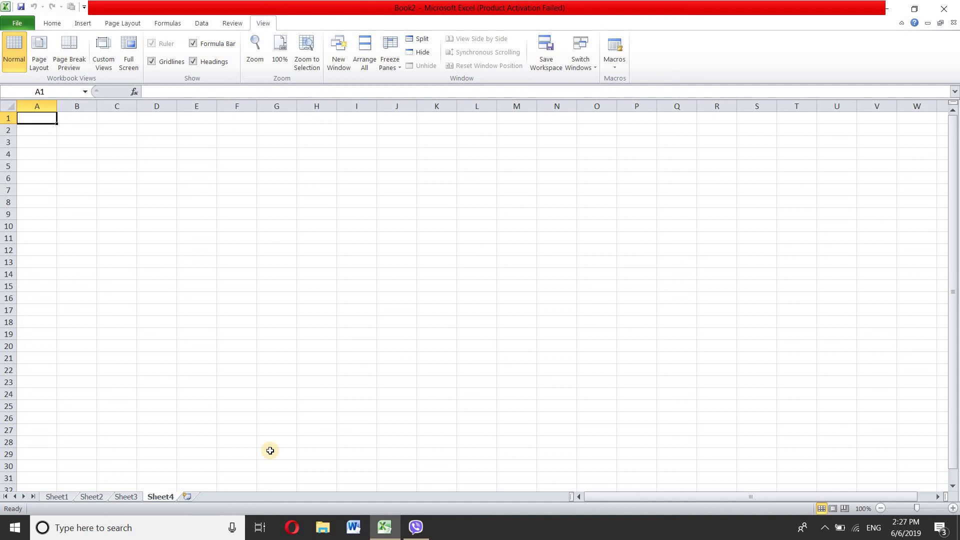
key(shift+F11)
key(shift+F11)
key(shift+F11)
key(shift+F11)
key(shift+F11)
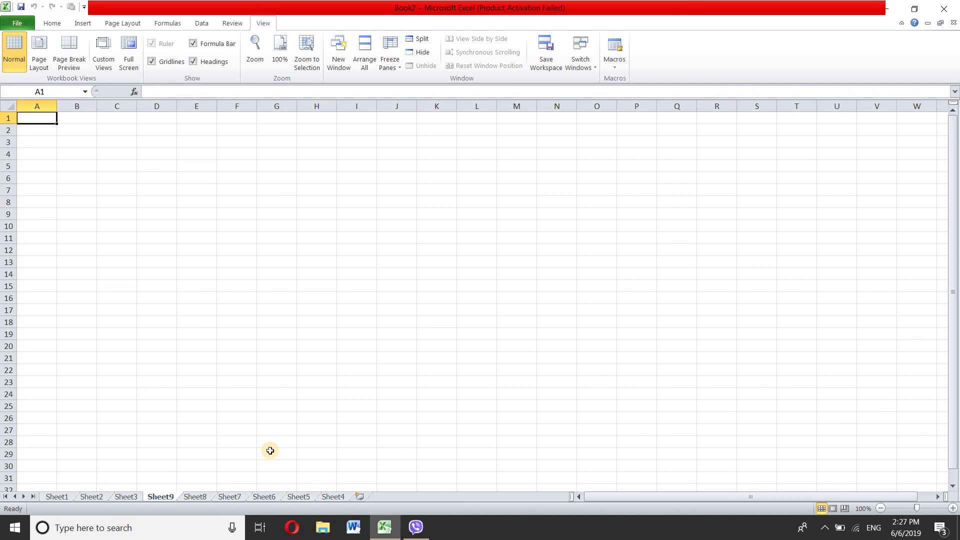
- Add three more worksheets at the end of the workbook, after Sheet4
click(360, 497)
click(404, 497)
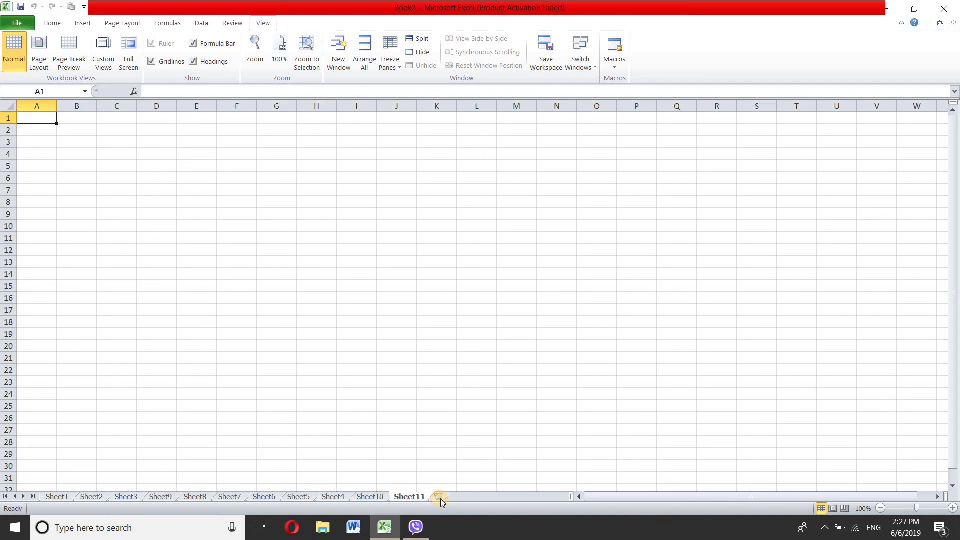
click(440, 499)
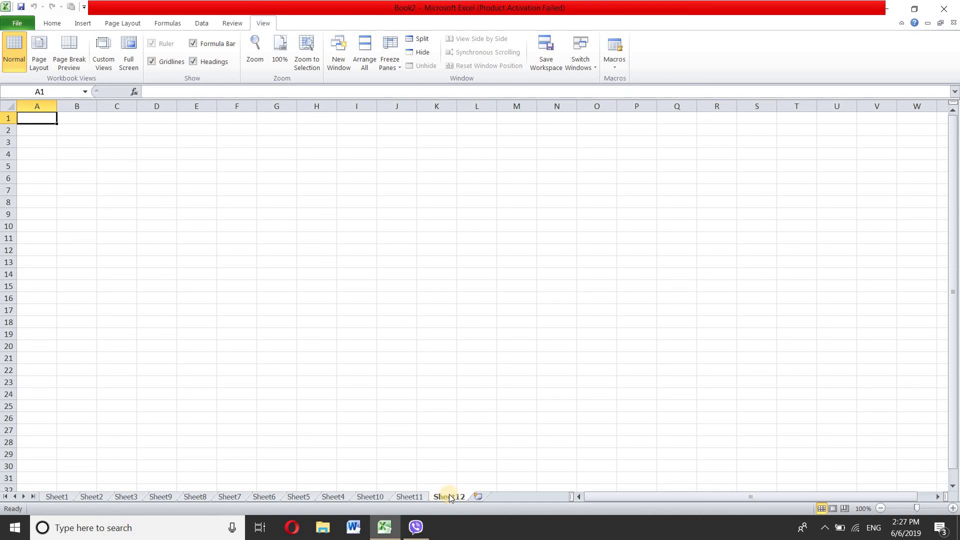
- Delete the worksheets Sheet12 and Sheet11 from the workbook
right_click(450, 495)
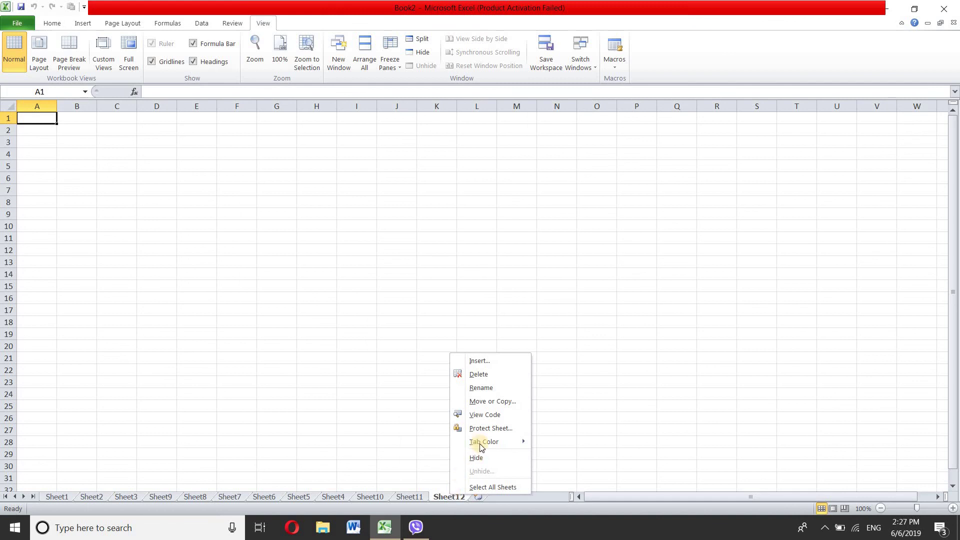
click(505, 375)
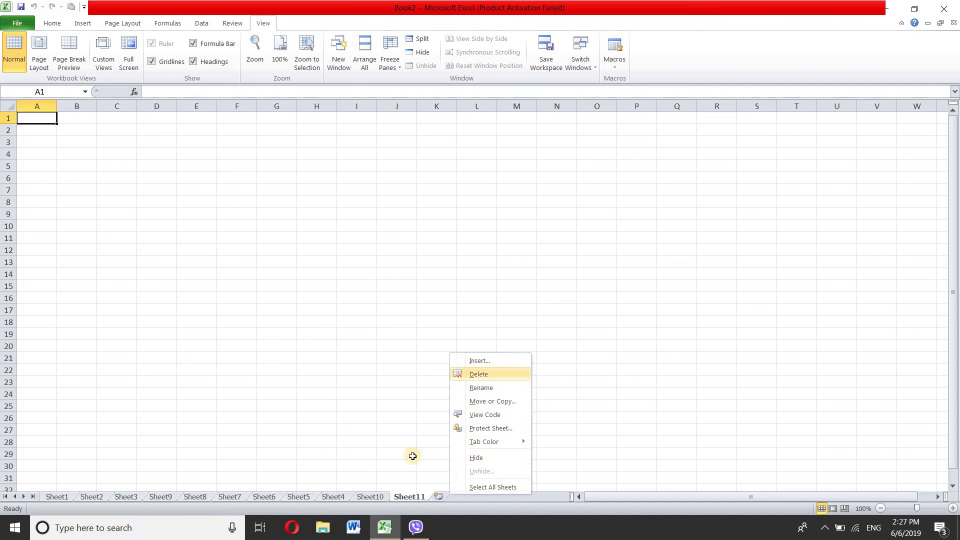
right_click(407, 498)
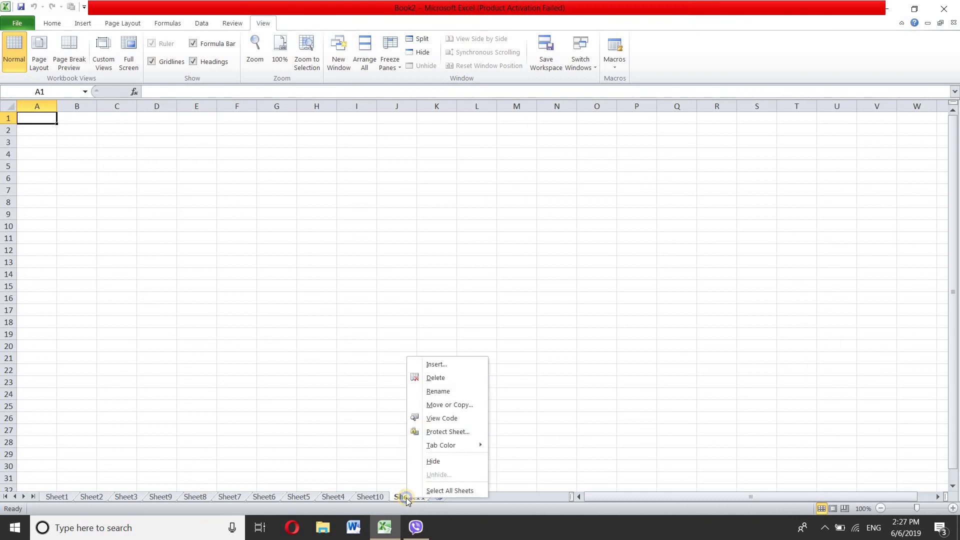
click(467, 378)
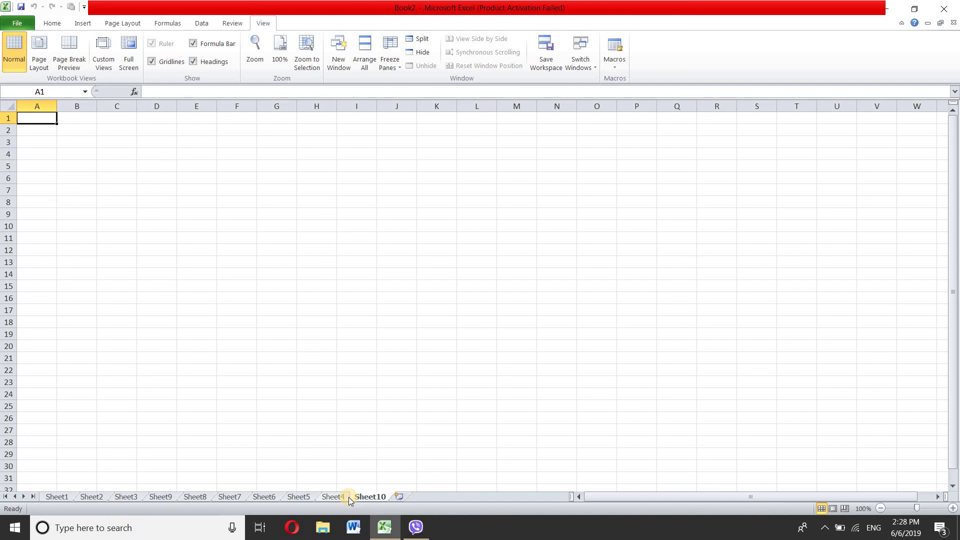
- Rename the worksheet Sheet1 as "مووجه" using the Arabic-script keyboard layout
click(59, 498)
double_click(61, 498)
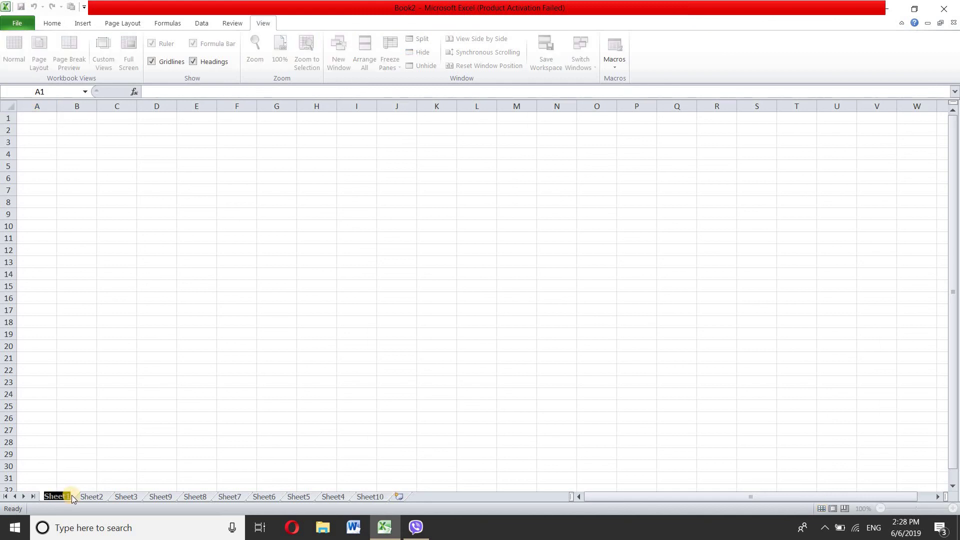
key(alt+shift)
text(موجه)
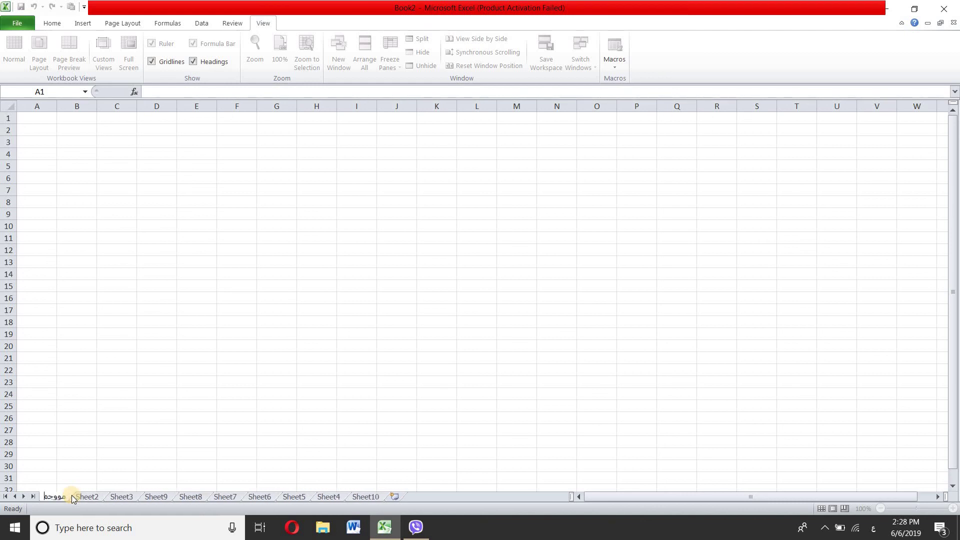
key(Return)
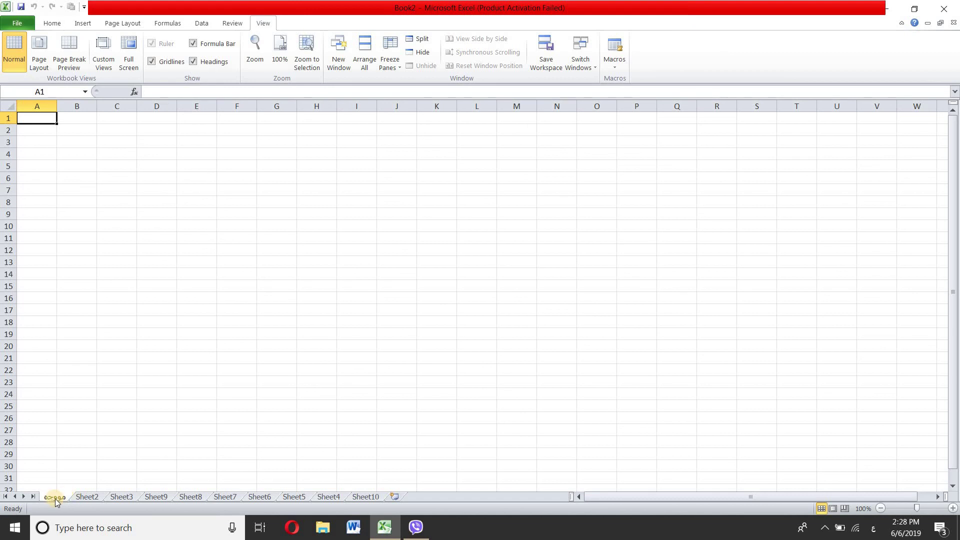
click(86, 496)
double_click(85, 496)
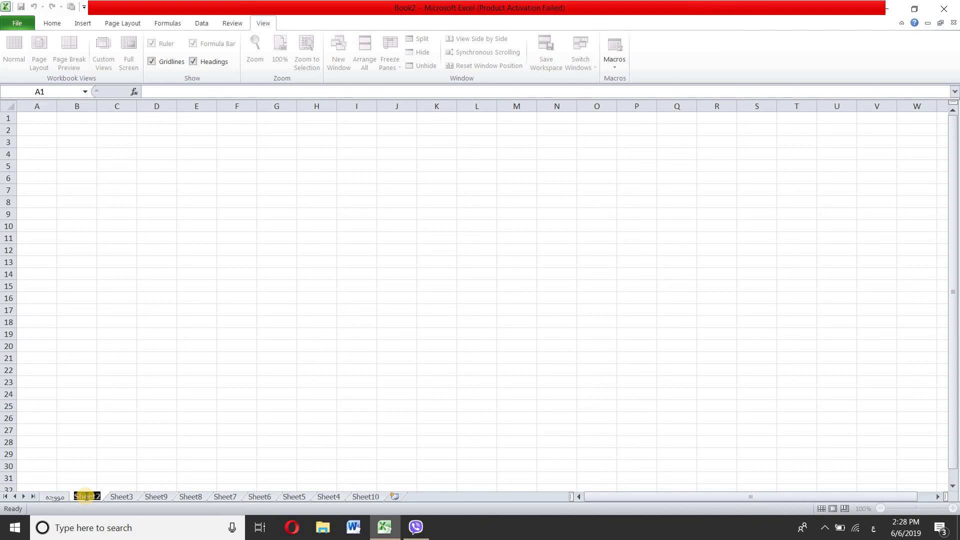
click(131, 463)
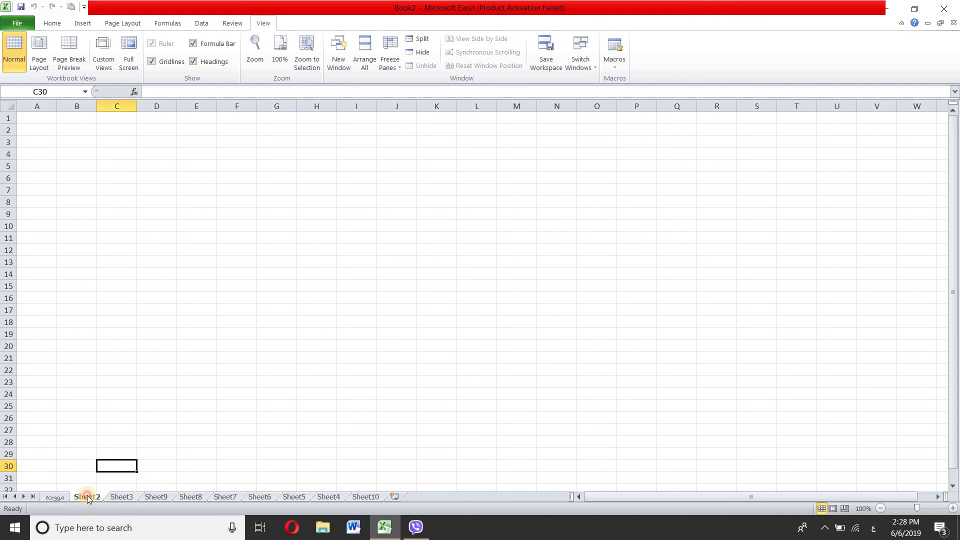
- Rename the worksheet Sheet2 as "ناونیشان" and select cell C26 on it
right_click(87, 497)
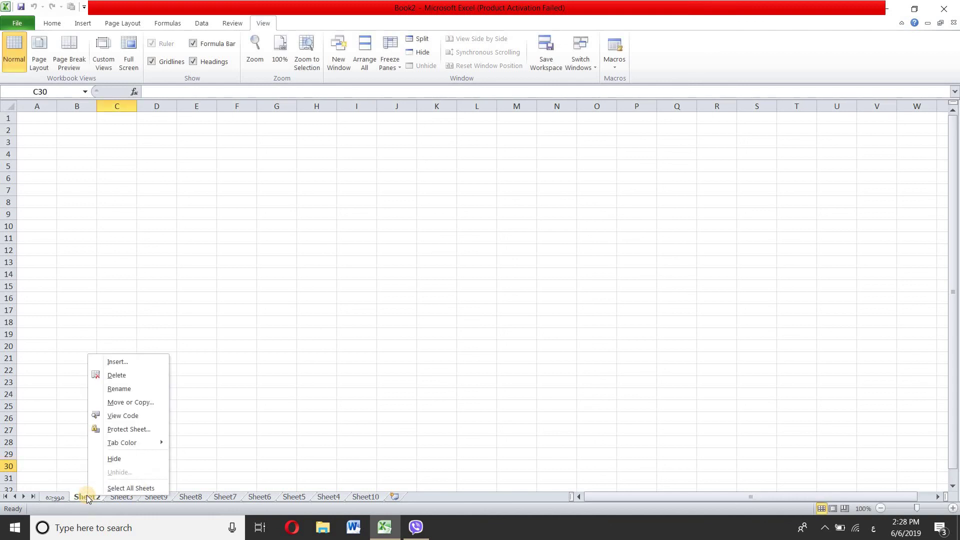
click(129, 388)
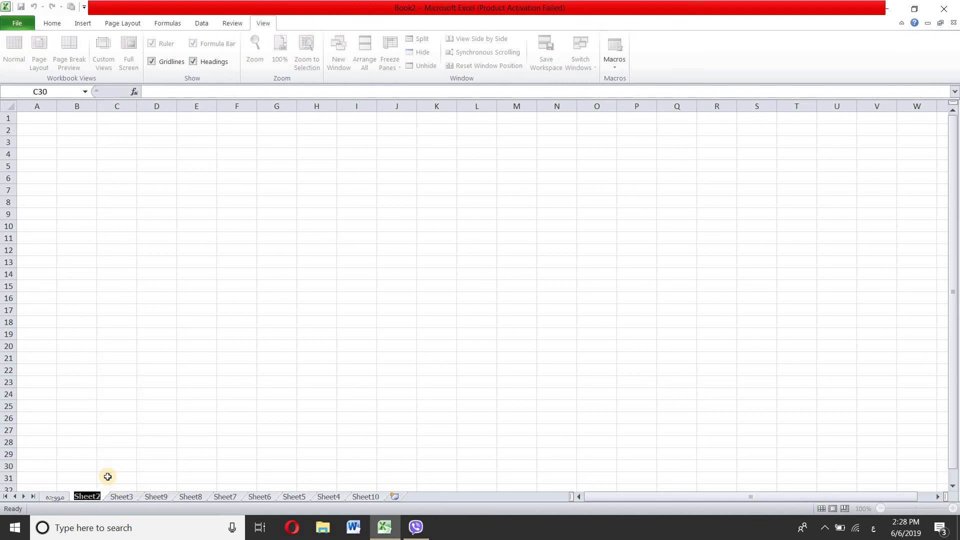
text(ناونکش)
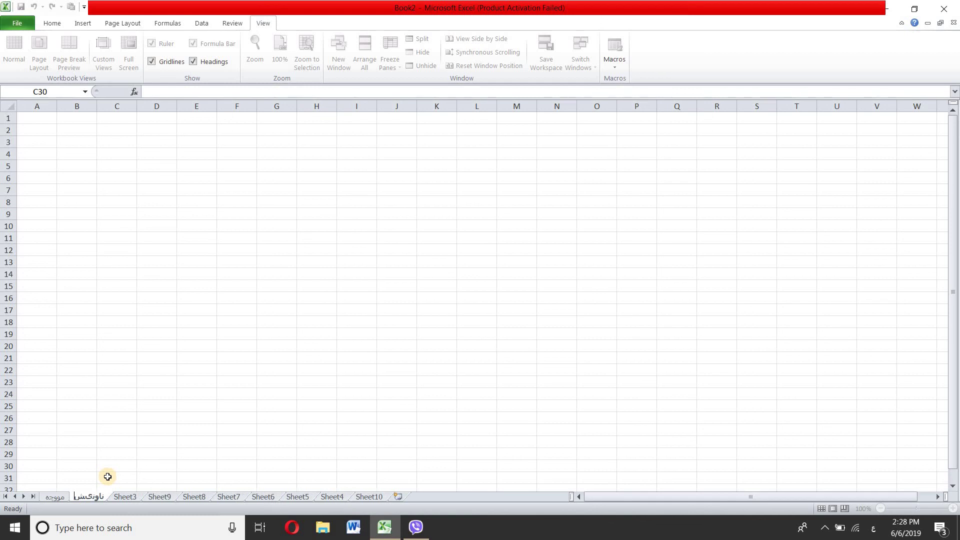
text(ان)
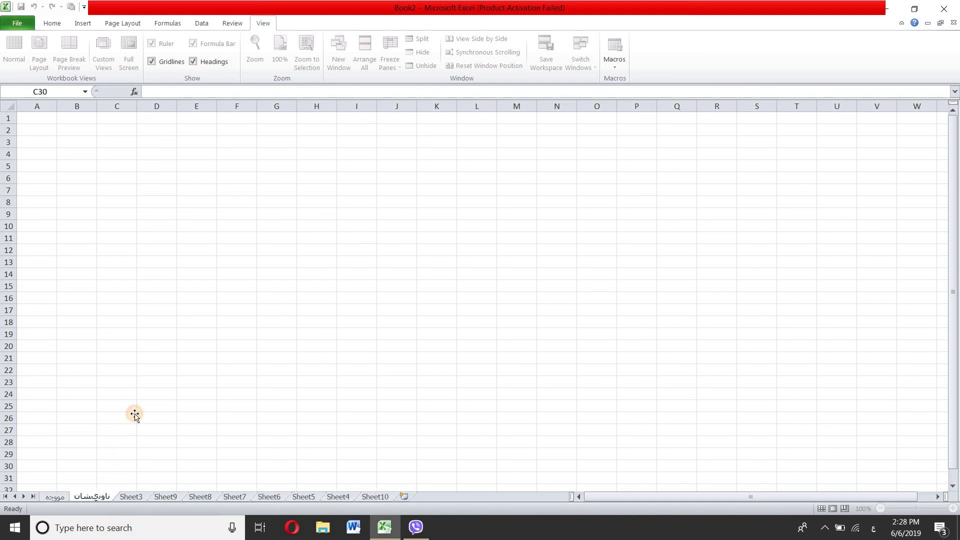
click(131, 416)
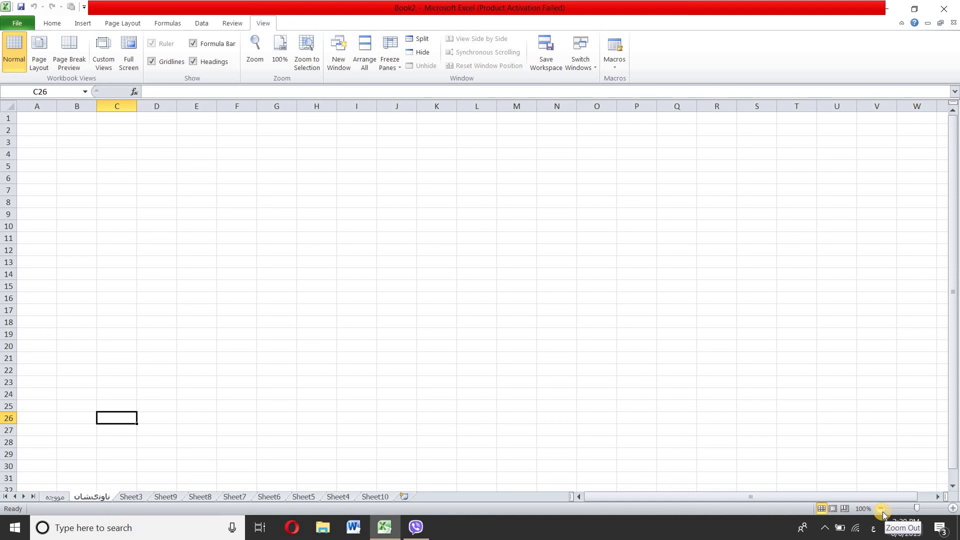
- Zoom in on the worksheet gradually to 340%
click(954, 509)
click(954, 509)
click(955, 509)
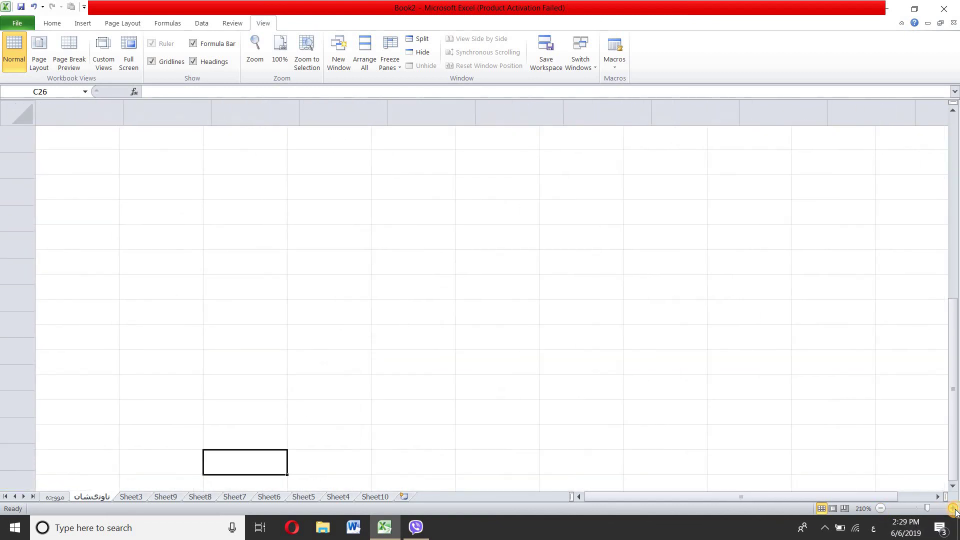
click(954, 509)
click(954, 509)
click(954, 509)
click(955, 509)
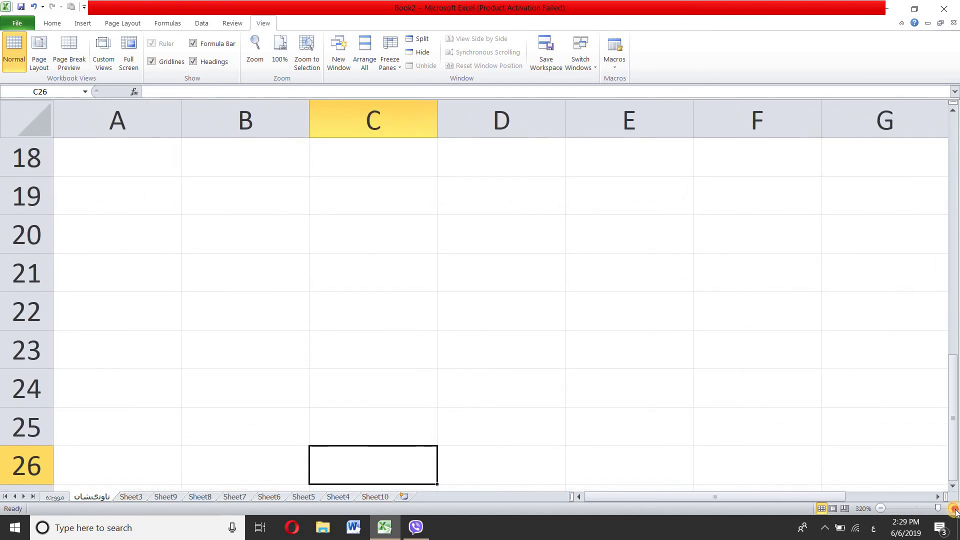
click(954, 509)
click(954, 509)
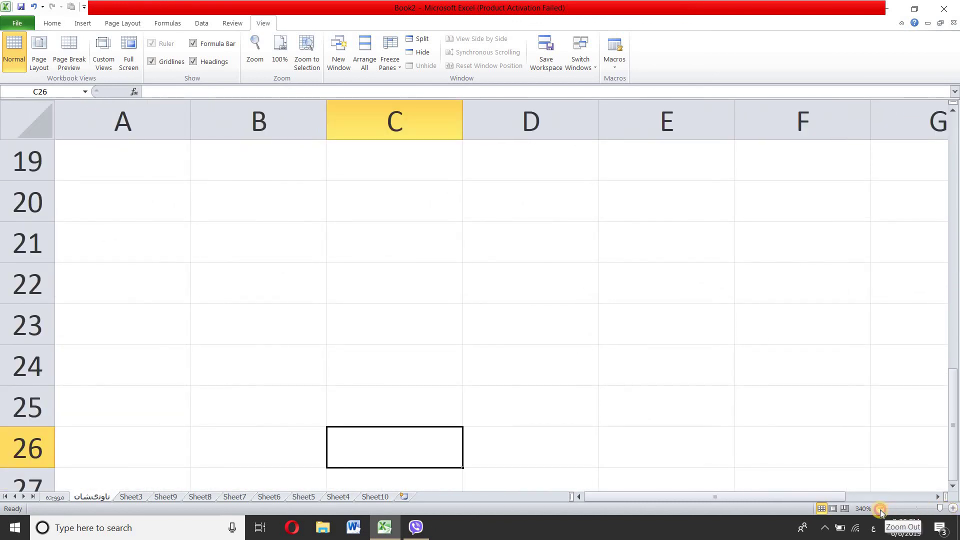
- Zoom the worksheet out to 50%
drag(880, 509, 880, 509)
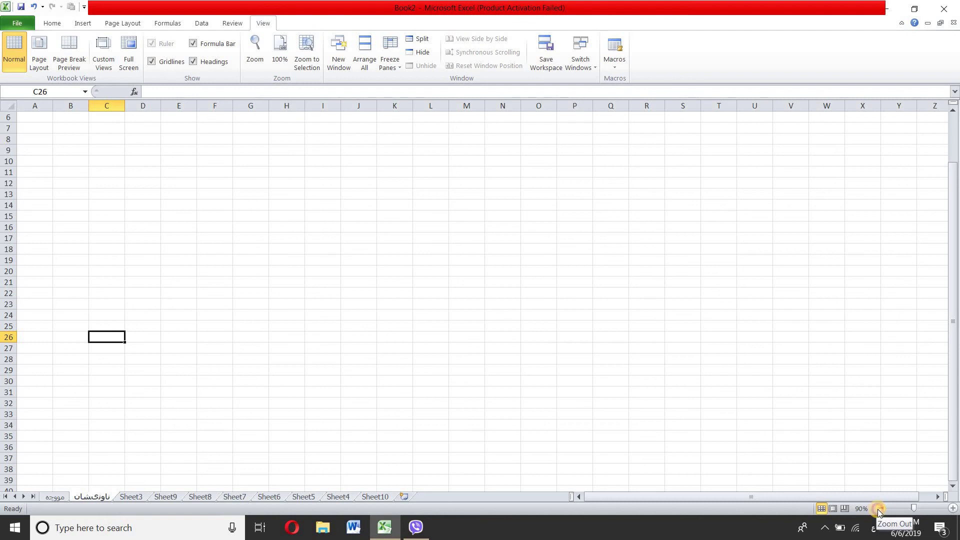
click(879, 509)
click(880, 509)
click(880, 509)
click(880, 509)
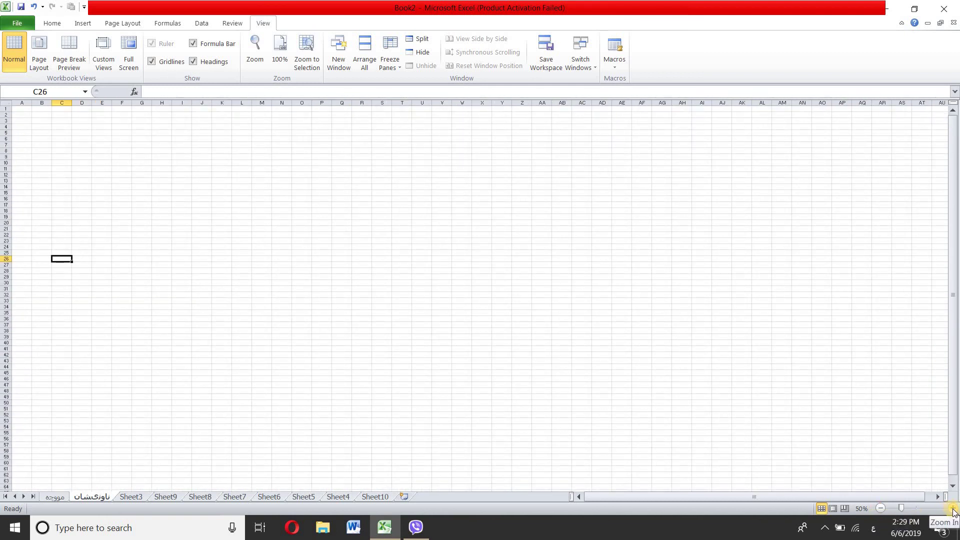
- Zoom the worksheet in to 160% and switch it to Page Break Preview
click(954, 510)
click(953, 510)
click(954, 510)
click(954, 510)
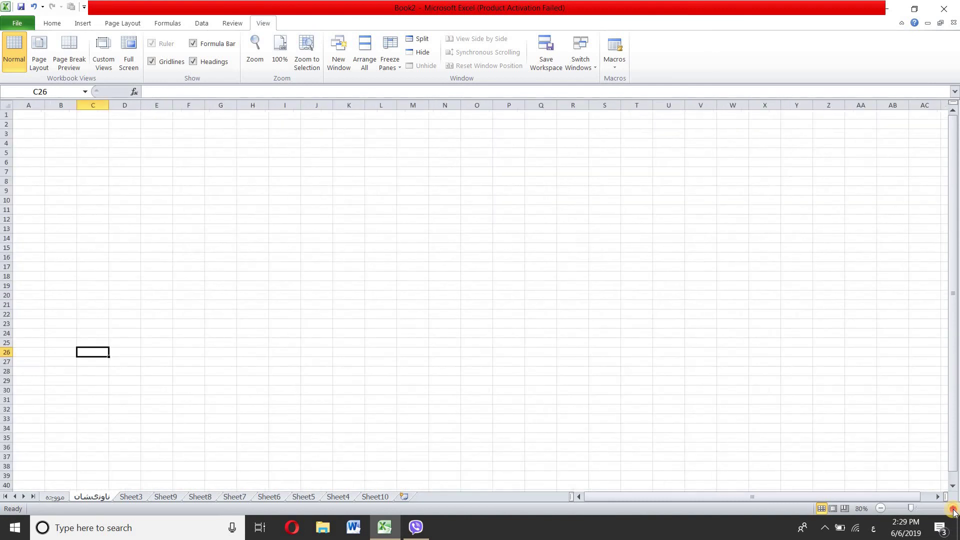
click(954, 510)
click(954, 510)
click(954, 510)
click(953, 510)
click(954, 510)
click(953, 510)
click(953, 511)
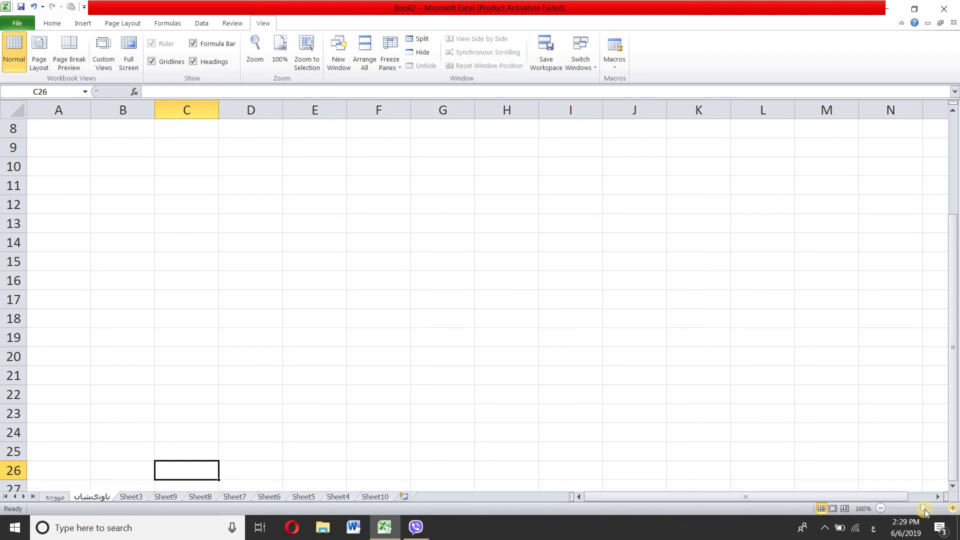
click(844, 508)
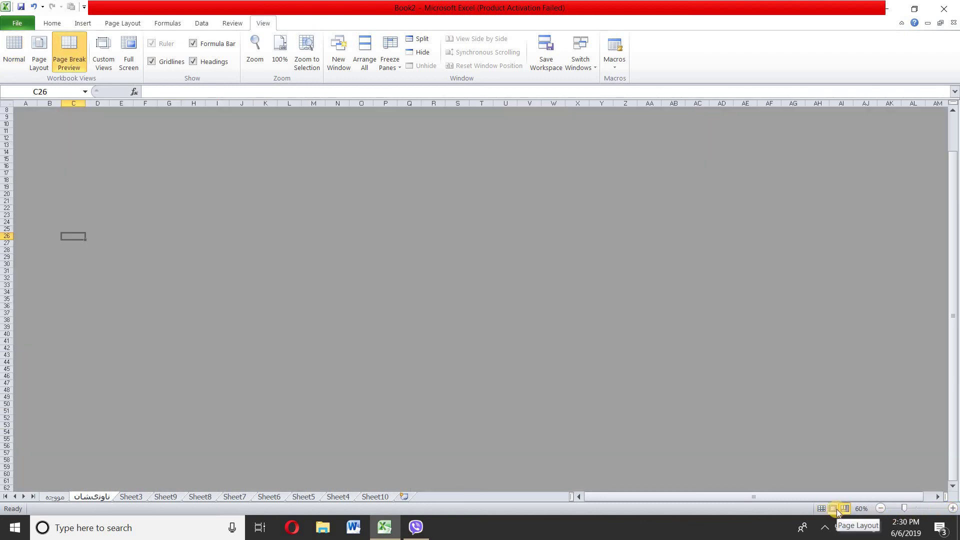